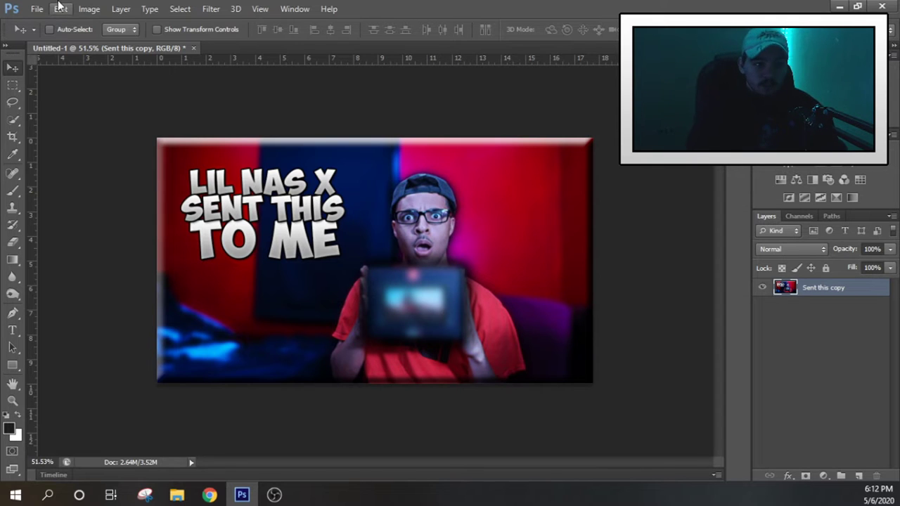
Create a new document 1280 pixels wide and 720 pixels high
{"action": "left_click", "coordinate": [36, 8]}
{"action": "left_click", "coordinate": [47, 22]}
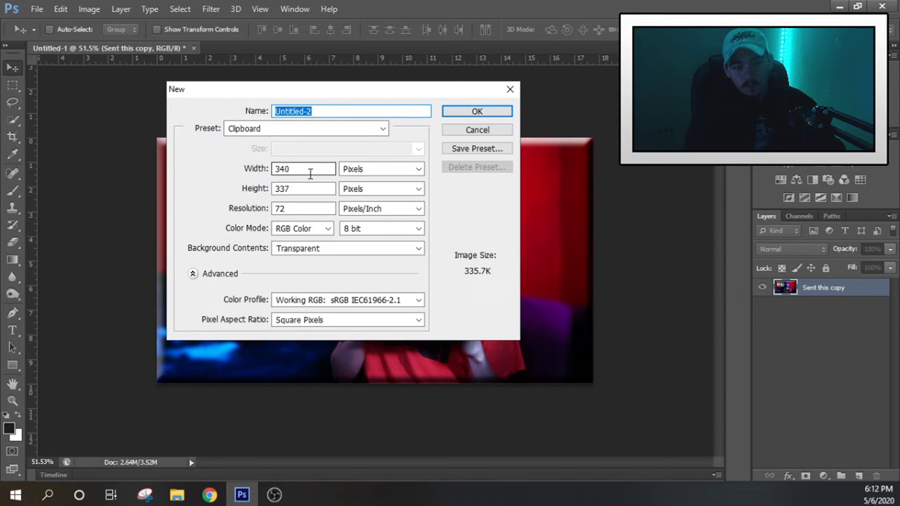
{"action": "double_click", "coordinate": [312, 171]}
{"action": "type", "text": "1280"}
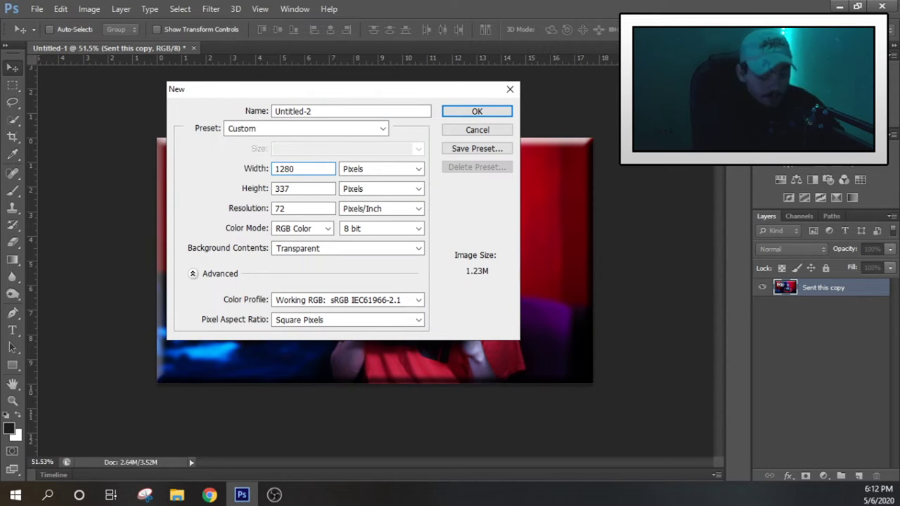
{"action": "key", "text": "Tab"}
{"action": "type", "text": "7"}
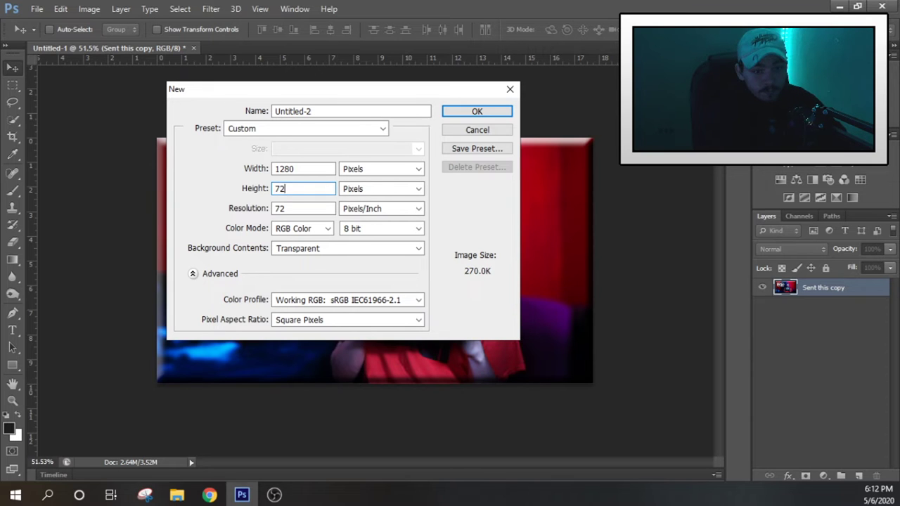
{"action": "left_click", "coordinate": [475, 112]}
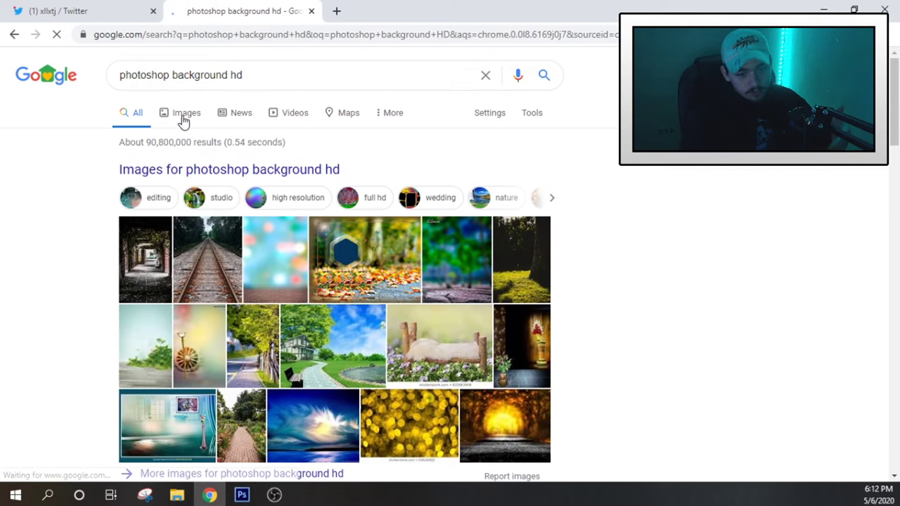
Browse Google image results and copy the blank Photoshop workspace picture from the "Best 20 Photo Background Removers 2018" result
{"action": "left_click", "coordinate": [183, 120]}
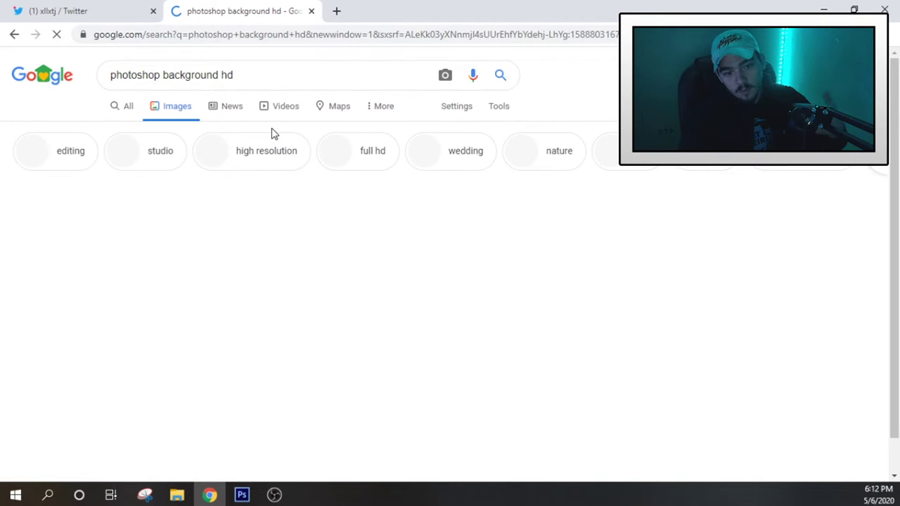
{"action": "scroll", "coordinate": [573, 322], "scroll_direction": "down", "scroll_amount": 10}
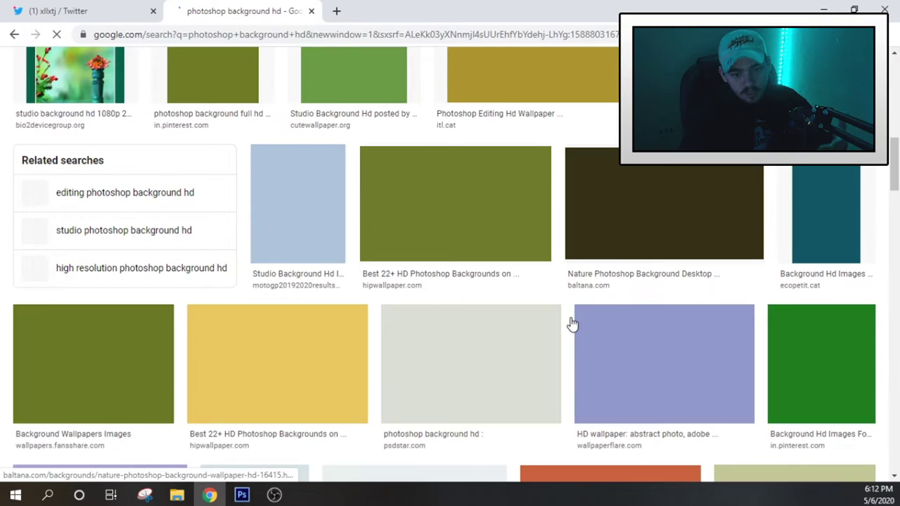
{"action": "scroll", "coordinate": [573, 324], "scroll_direction": "up", "scroll_amount": 5}
{"action": "scroll", "coordinate": [573, 324], "scroll_direction": "down", "scroll_amount": 5}
{"action": "scroll", "coordinate": [494, 317], "scroll_direction": "up", "scroll_amount": 3}
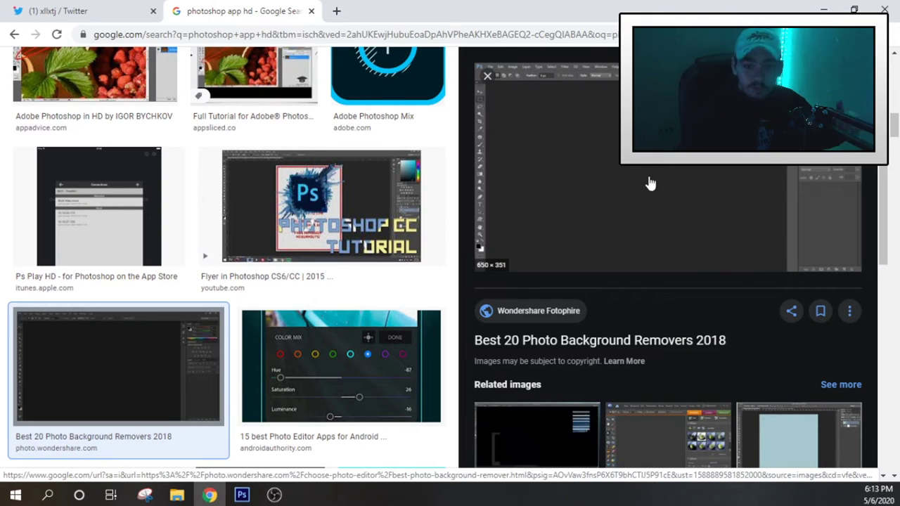
{"action": "right_click", "coordinate": [597, 186]}
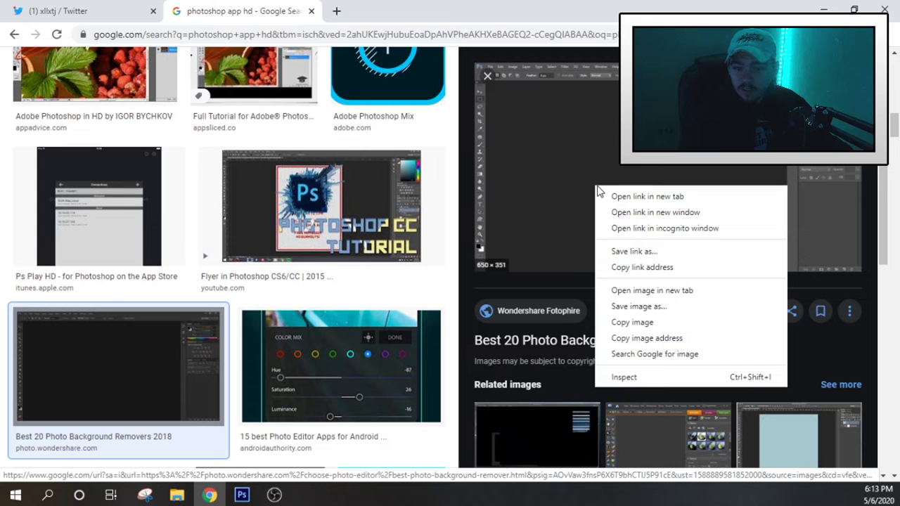
{"action": "left_click", "coordinate": [629, 322]}
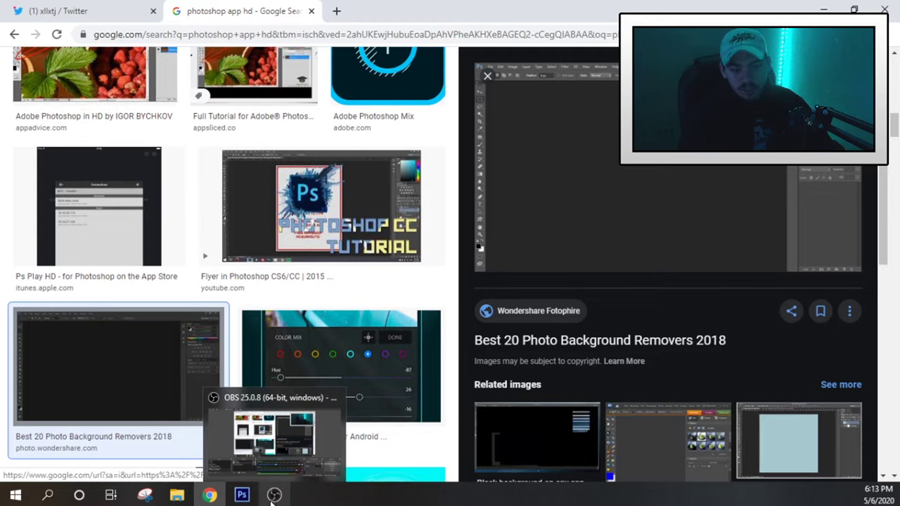
Switch to Photoshop, paste the copied workspace picture into the new document and move it toward the canvas's upper-left area
{"action": "left_click", "coordinate": [241, 495]}
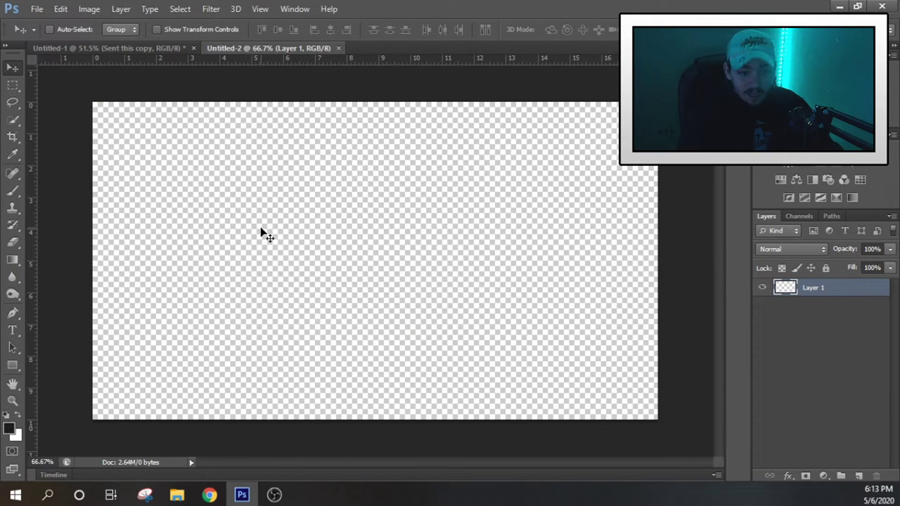
{"action": "key", "text": "ctrl+v"}
{"action": "left_click_drag", "start_coordinate": [362, 235], "coordinate": [323, 227]}
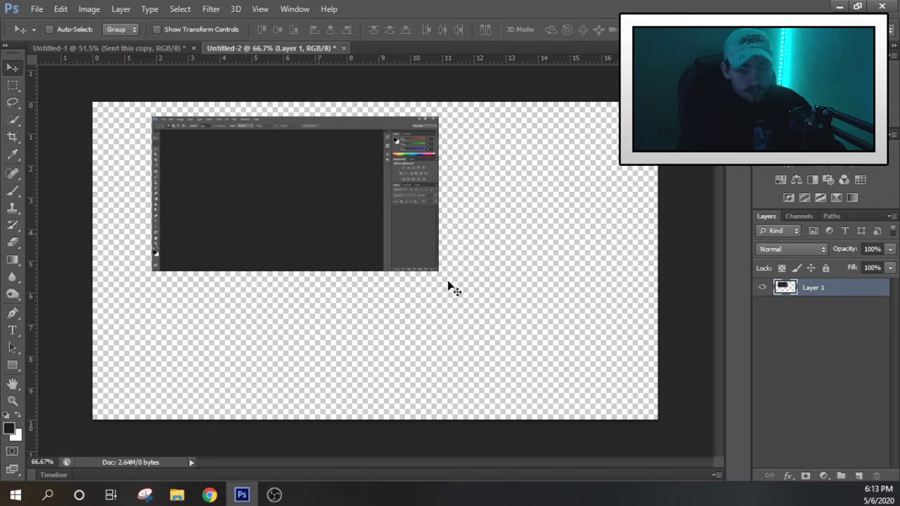
Scale the pasted picture to about 205.5% width and 214.3% height so it extends past all canvas edges, and apply the transformation
{"action": "key", "text": "ctrl+t"}
{"action": "left_click_drag", "start_coordinate": [532, 328], "coordinate": [745, 436]}
{"action": "left_click_drag", "start_coordinate": [335, 267], "coordinate": [322, 273]}
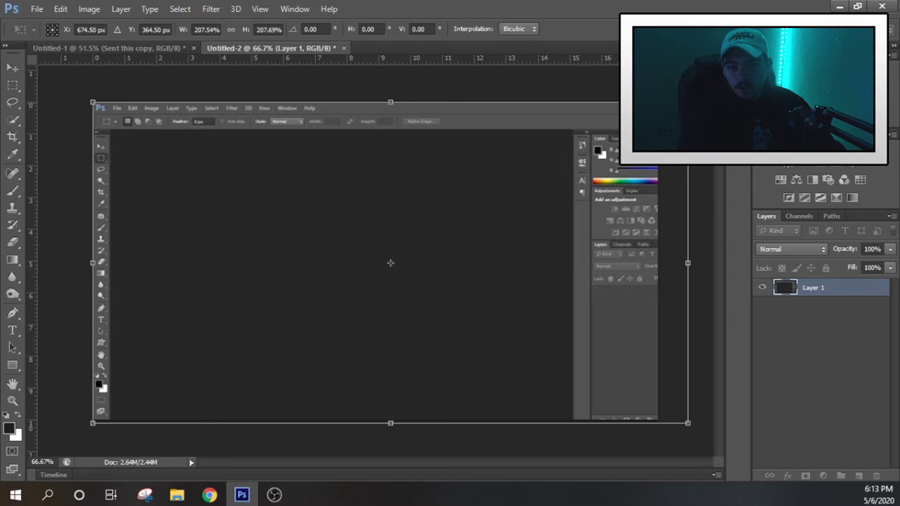
{"action": "left_click_drag", "start_coordinate": [687, 102], "coordinate": [657, 119]}
{"action": "left_click_drag", "start_coordinate": [598, 167], "coordinate": [593, 150]}
{"action": "left_click_drag", "start_coordinate": [626, 236], "coordinate": [633, 209]}
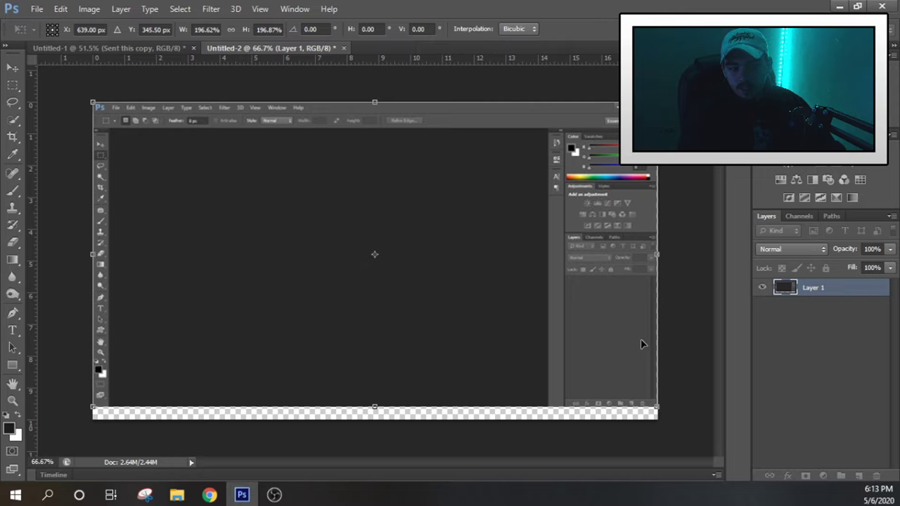
{"action": "mouse_move", "coordinate": [661, 414]}
{"action": "left_mouse_down"}
{"action": "mouse_move", "coordinate": [667, 425]}
{"action": "mouse_move", "coordinate": [658, 420]}
{"action": "left_mouse_up"}
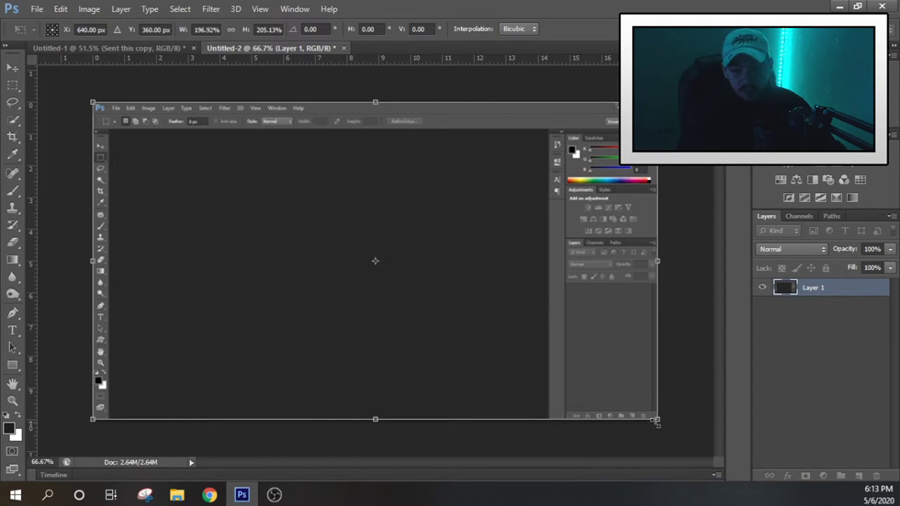
{"action": "mouse_move", "coordinate": [670, 431]}
{"action": "left_mouse_down"}
{"action": "mouse_move", "coordinate": [691, 439]}
{"action": "mouse_move", "coordinate": [681, 436]}
{"action": "left_mouse_up"}
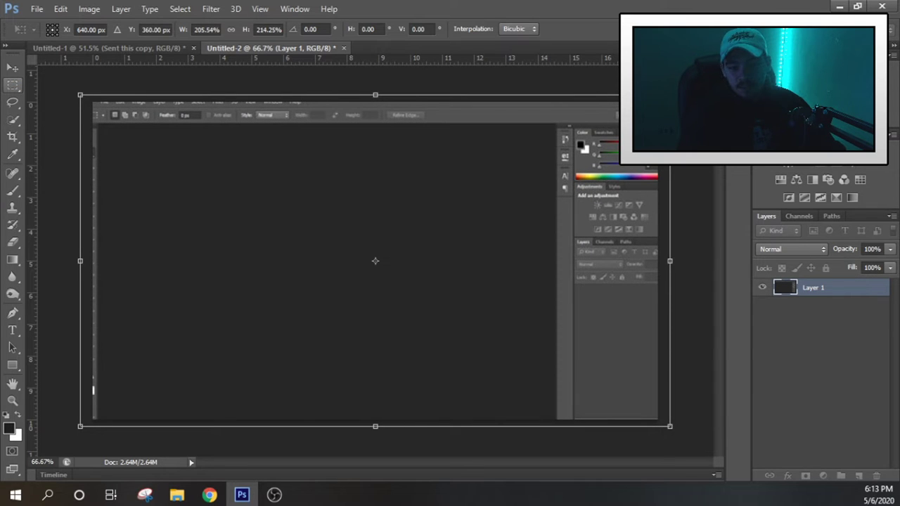
{"action": "left_click", "coordinate": [13, 86]}
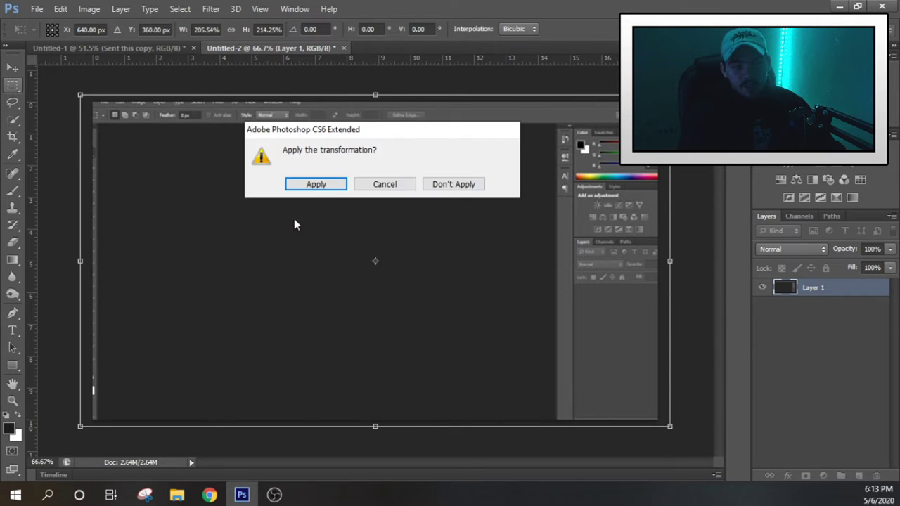
{"action": "left_click", "coordinate": [317, 184]}
Copy the whole canvas area of the workspace picture to a new layer and delete the original Layer 1
{"action": "left_click_drag", "start_coordinate": [69, 95], "coordinate": [711, 380]}
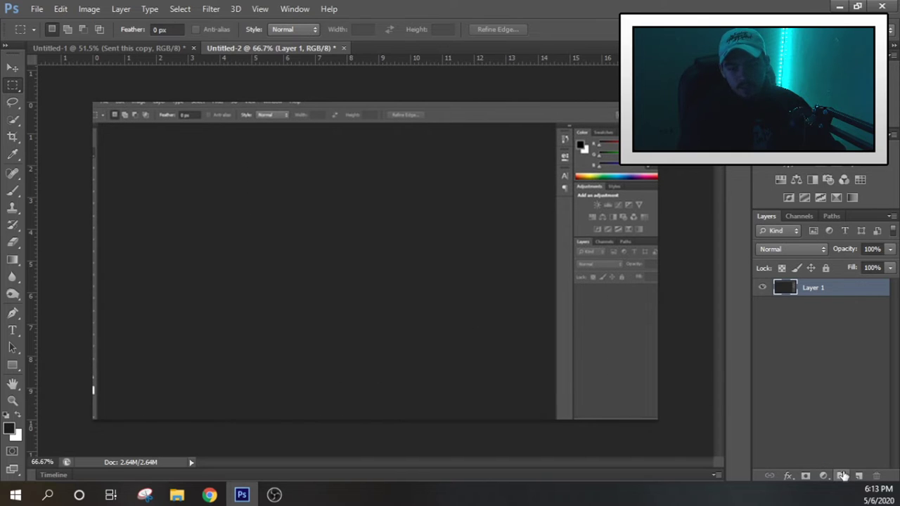
{"action": "key", "text": "ctrl+j"}
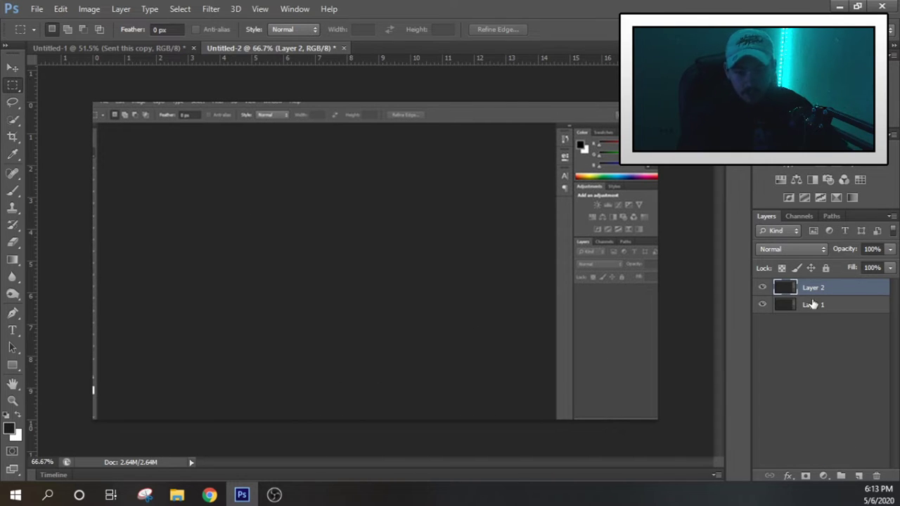
{"action": "left_click", "coordinate": [814, 305]}
{"action": "key", "text": "Delete"}
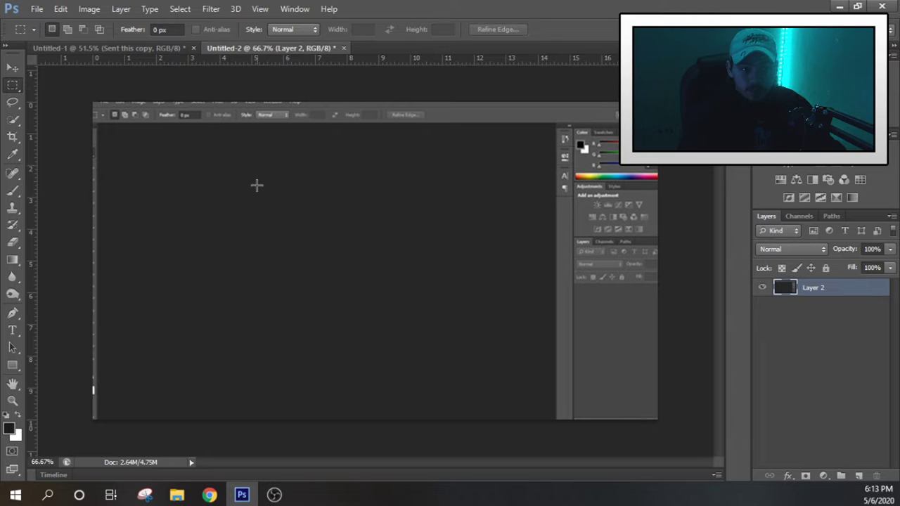
Add a Curves adjustment layer above Layer 2, bend the curve to darken and add contrast, and compare with it off and on
{"action": "left_click", "coordinate": [13, 68]}
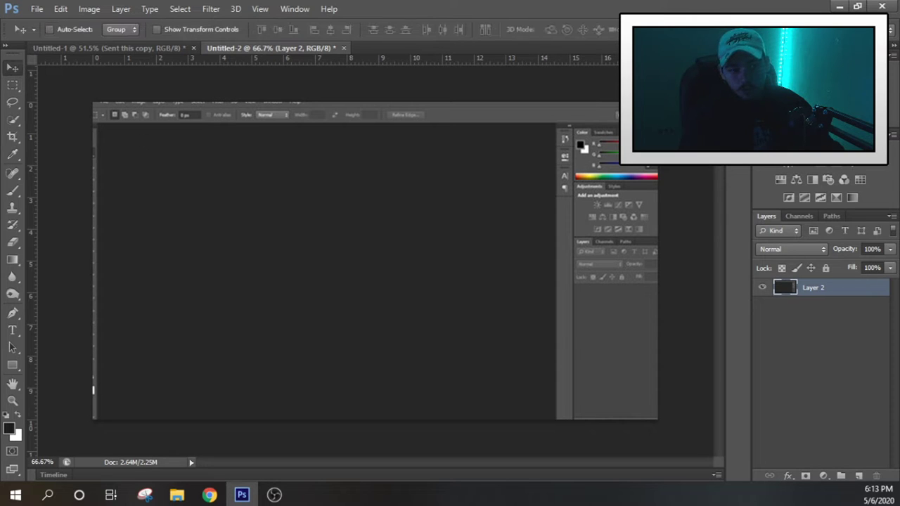
{"action": "left_click", "coordinate": [825, 477]}
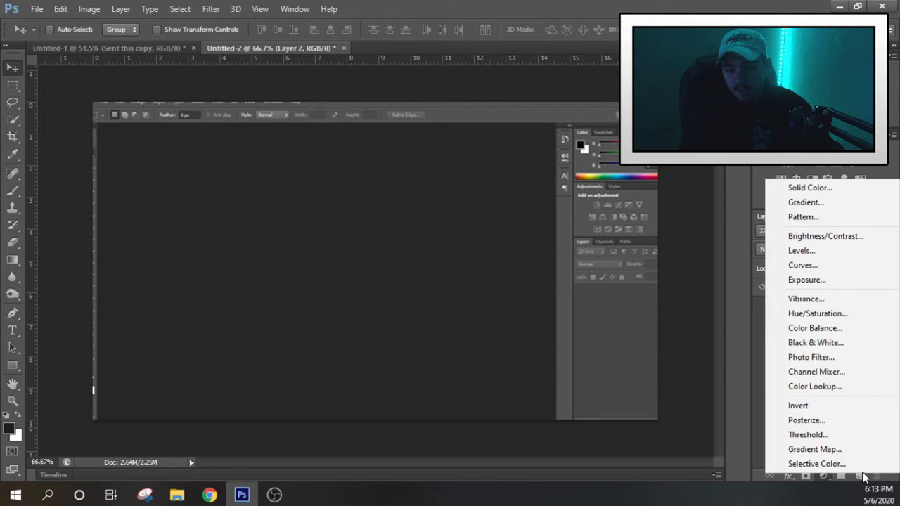
{"action": "left_click", "coordinate": [807, 266]}
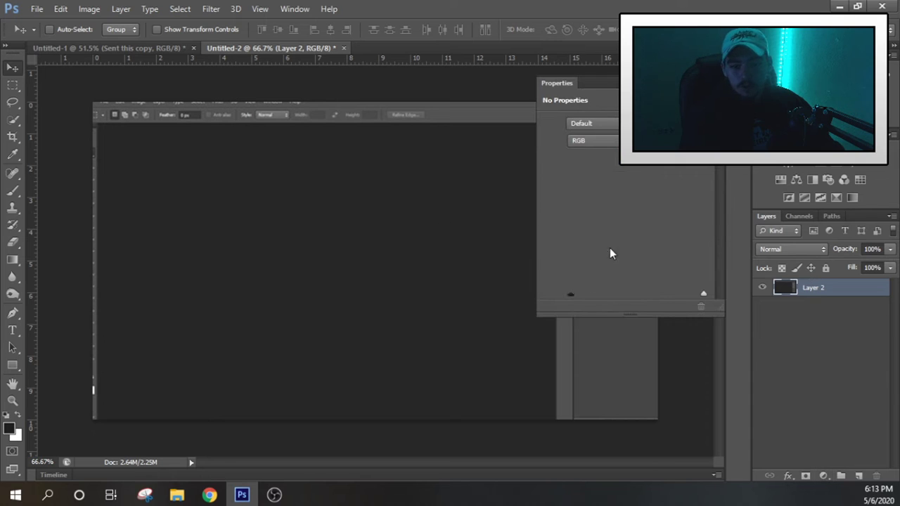
{"action": "left_click_drag", "start_coordinate": [598, 261], "coordinate": [600, 269]}
{"action": "left_click_drag", "start_coordinate": [669, 197], "coordinate": [656, 189]}
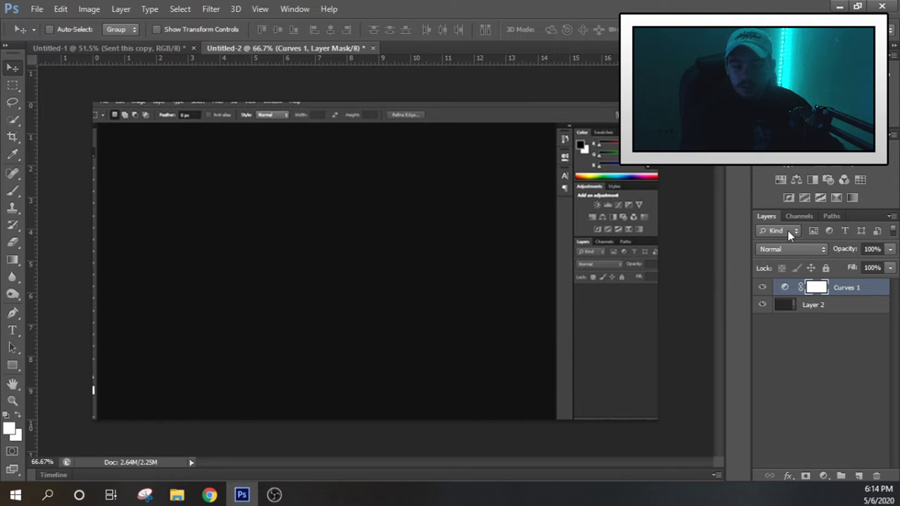
{"action": "left_click", "coordinate": [763, 288]}
{"action": "left_click", "coordinate": [763, 288]}
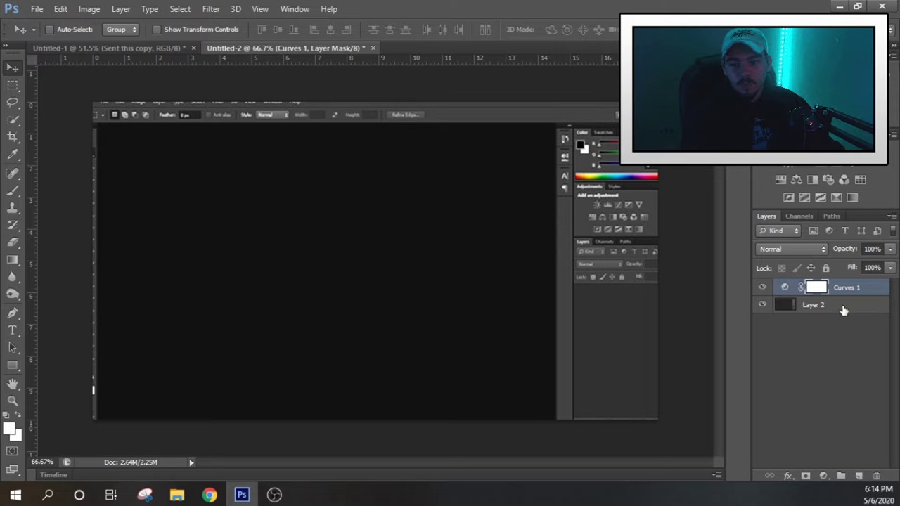
Apply a Gaussian Blur with a radius of about 5.5 pixels to Layer 2
{"action": "left_click", "coordinate": [832, 304]}
{"action": "left_click", "coordinate": [211, 8]}
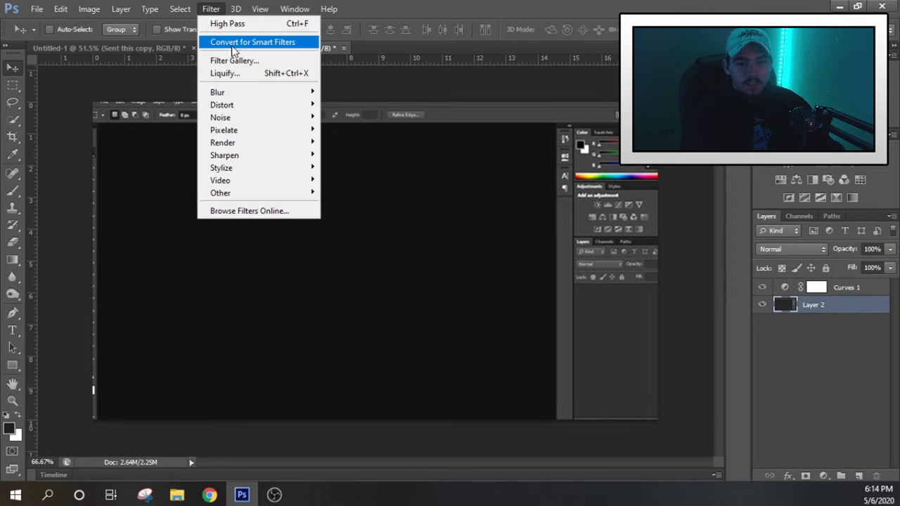
{"action": "mouse_move", "coordinate": [238, 95]}
{"action": "left_click", "coordinate": [341, 173]}
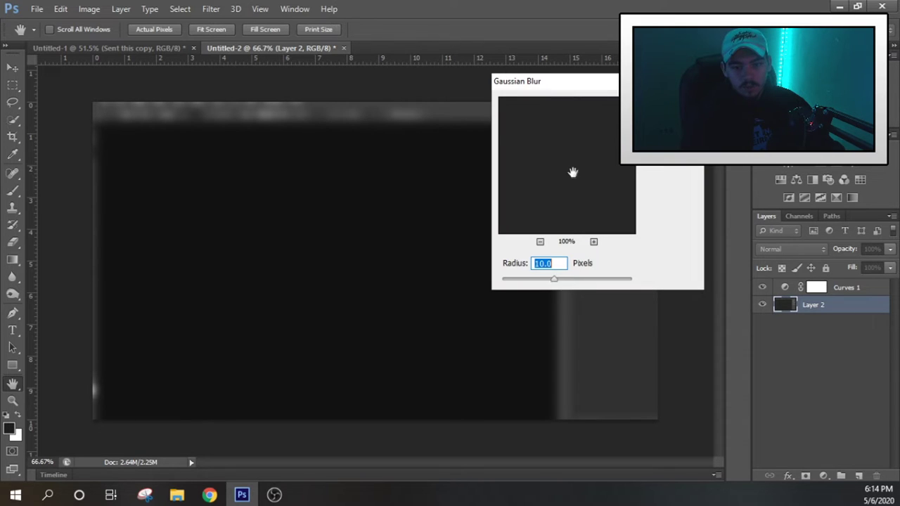
{"action": "left_click_drag", "start_coordinate": [529, 276], "coordinate": [527, 279]}
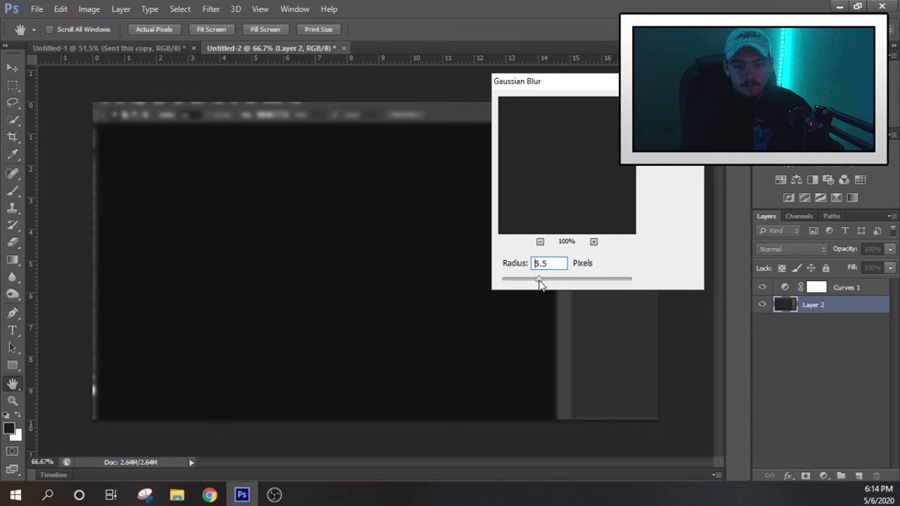
{"action": "key", "text": "Return"}
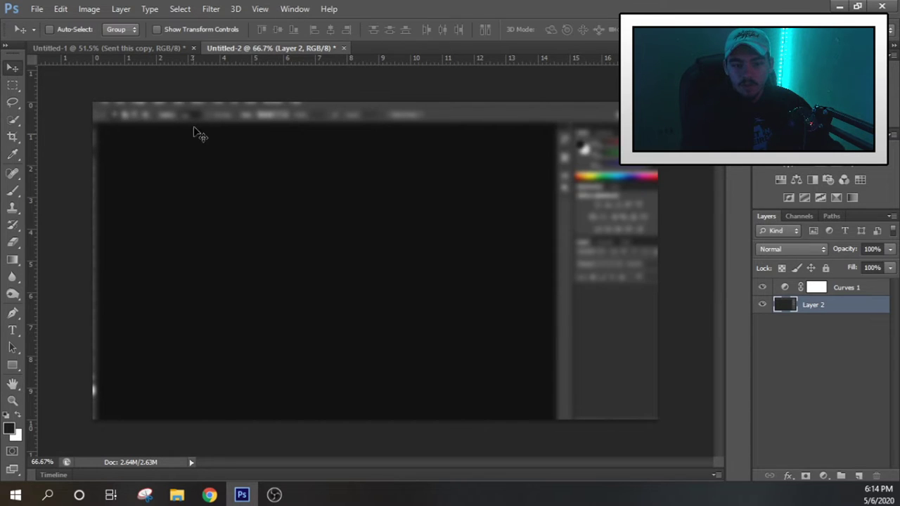
Place the Lilnasx image from the Desktop into the document
{"action": "left_click", "coordinate": [38, 9]}
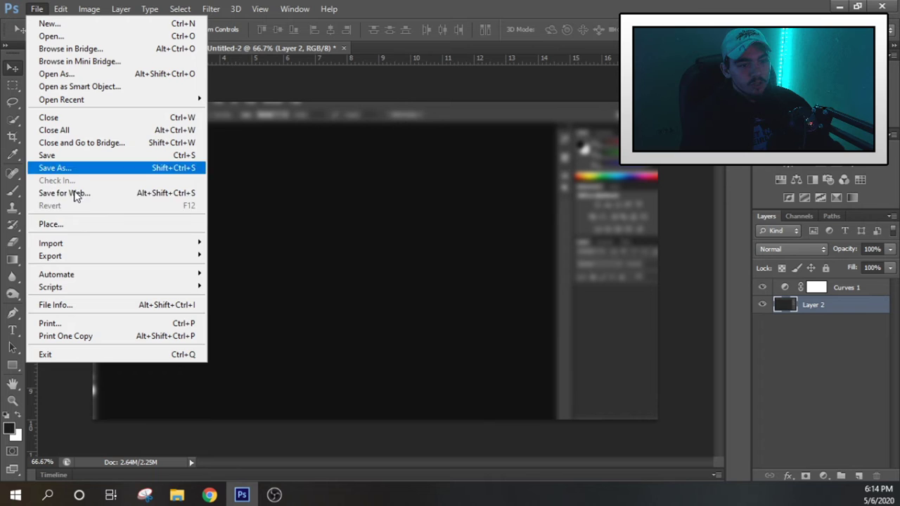
{"action": "left_click", "coordinate": [82, 224]}
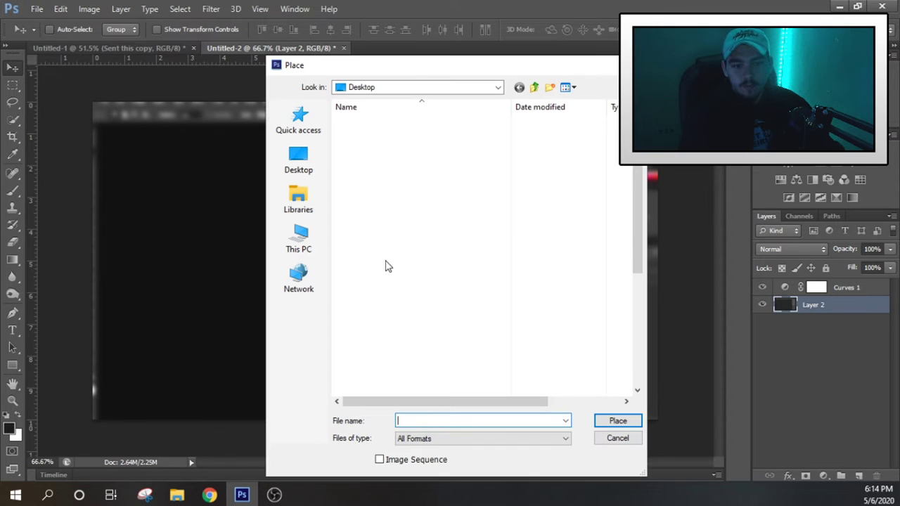
{"action": "scroll", "coordinate": [421, 325], "scroll_direction": "down", "scroll_amount": 5}
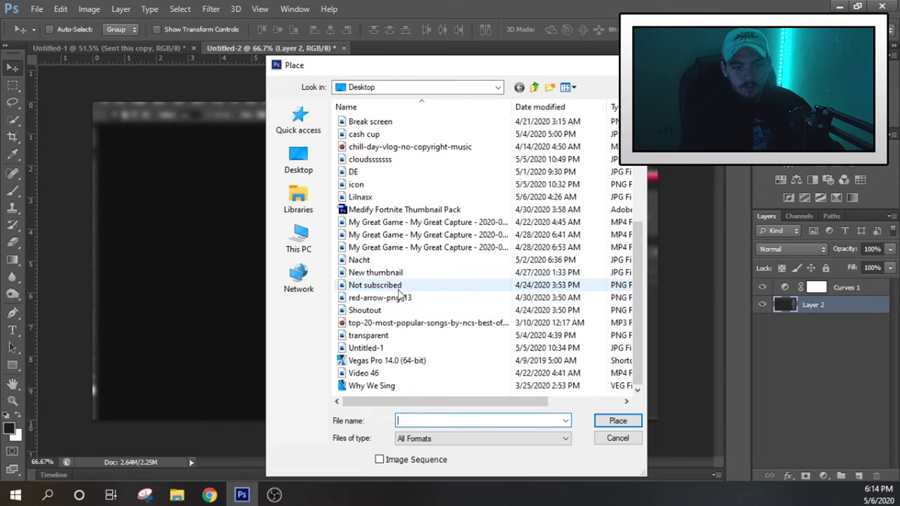
{"action": "double_click", "coordinate": [377, 197]}
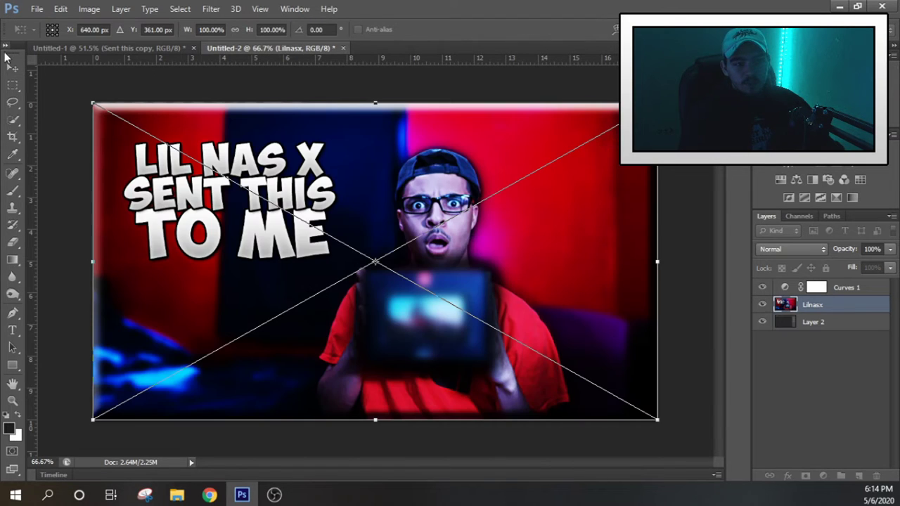
Scale the placed Lilnasx image to about 50% around its centre, apply it, and move its layer above Curves 1
{"action": "left_click_drag", "start_coordinate": [657, 104], "coordinate": [502, 154]}
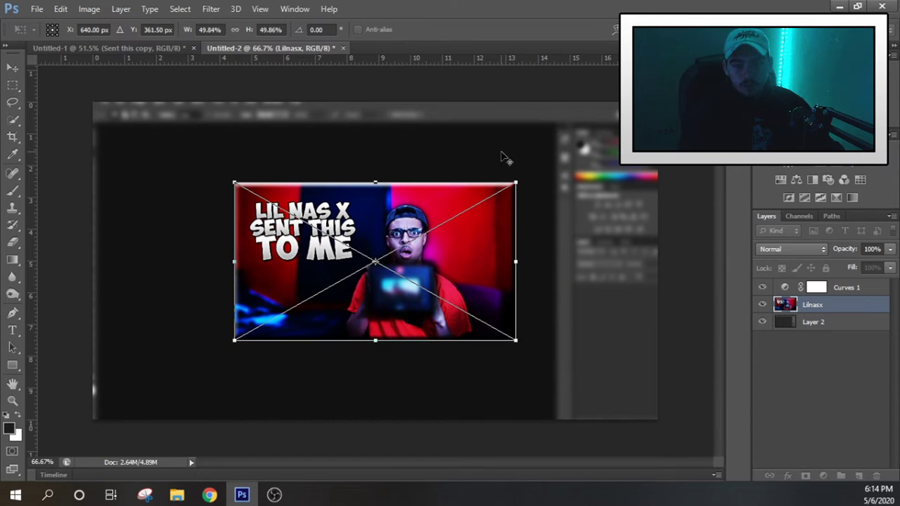
{"action": "left_click", "coordinate": [13, 67]}
{"action": "left_click", "coordinate": [301, 184]}
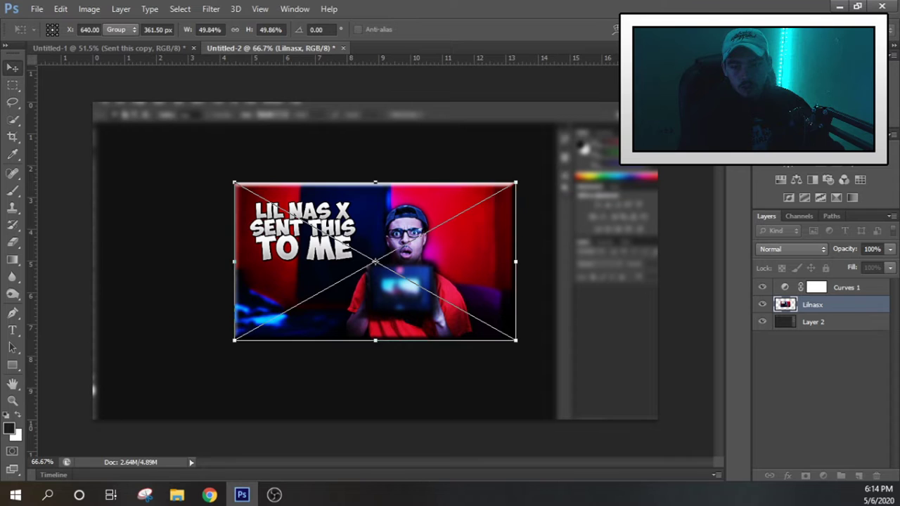
{"action": "left_click_drag", "start_coordinate": [849, 305], "coordinate": [847, 289]}
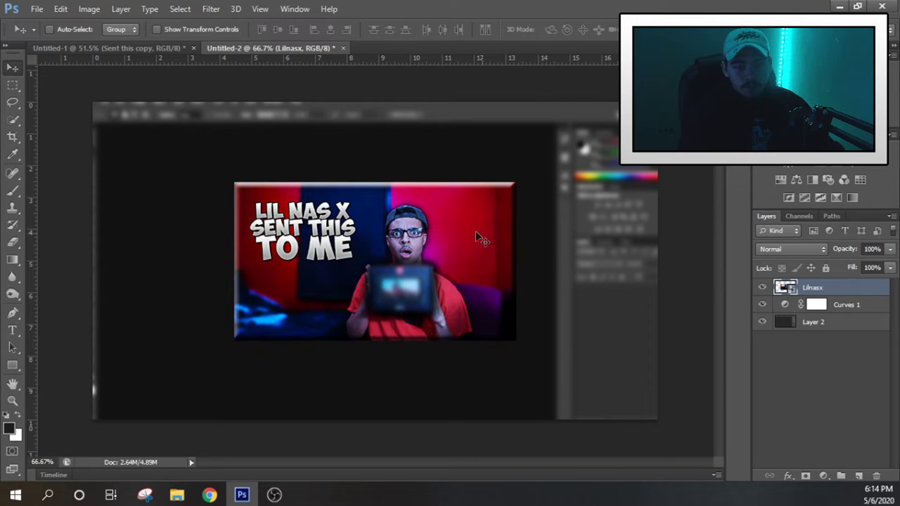
Move the Lilnasx image toward the canvas's left side and scale it to about 31.5% around its centre, applying the transform
{"action": "left_click_drag", "start_coordinate": [476, 232], "coordinate": [391, 242]}
{"action": "key", "text": "ctrl+t"}
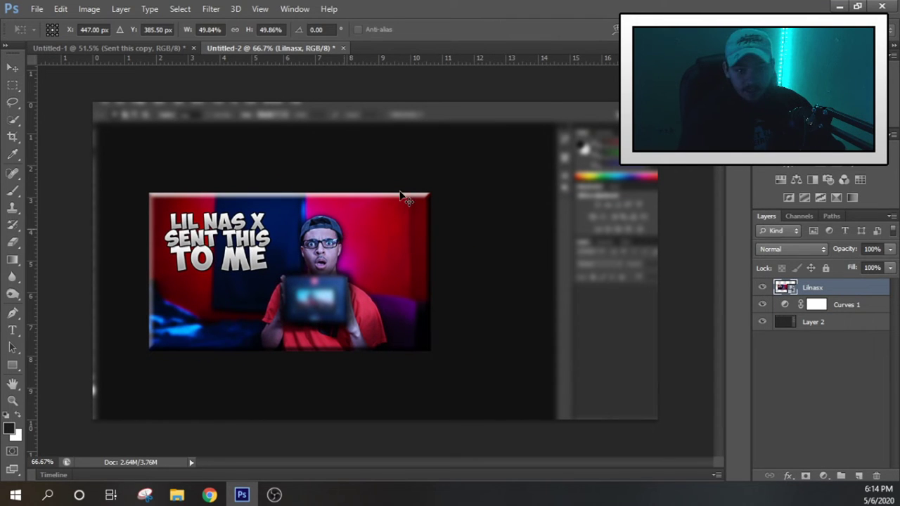
{"action": "left_click_drag", "start_coordinate": [428, 194], "coordinate": [373, 211]}
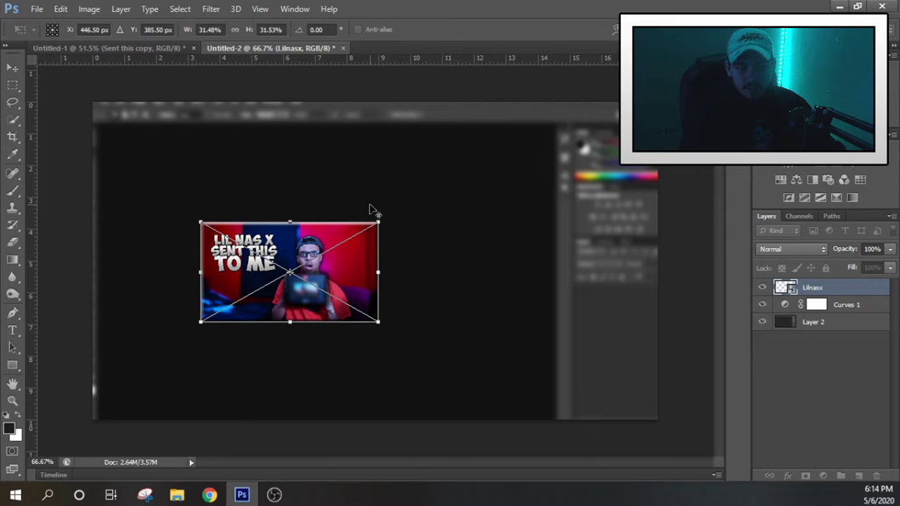
{"action": "left_click", "coordinate": [12, 67]}
{"action": "left_click", "coordinate": [316, 184]}
{"action": "left_click_drag", "start_coordinate": [339, 328], "coordinate": [294, 320]}
Enlarge the Lilnasx image to about 42%, apply the transform, and move it to the lower-left part of the canvas
{"action": "key", "text": "ctrl+t"}
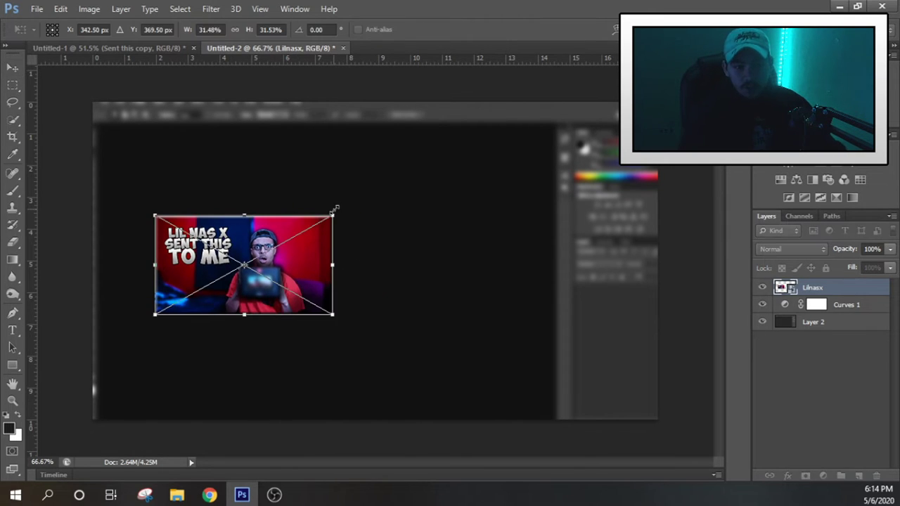
{"action": "left_click_drag", "start_coordinate": [332, 216], "coordinate": [391, 180]}
{"action": "left_click", "coordinate": [14, 65]}
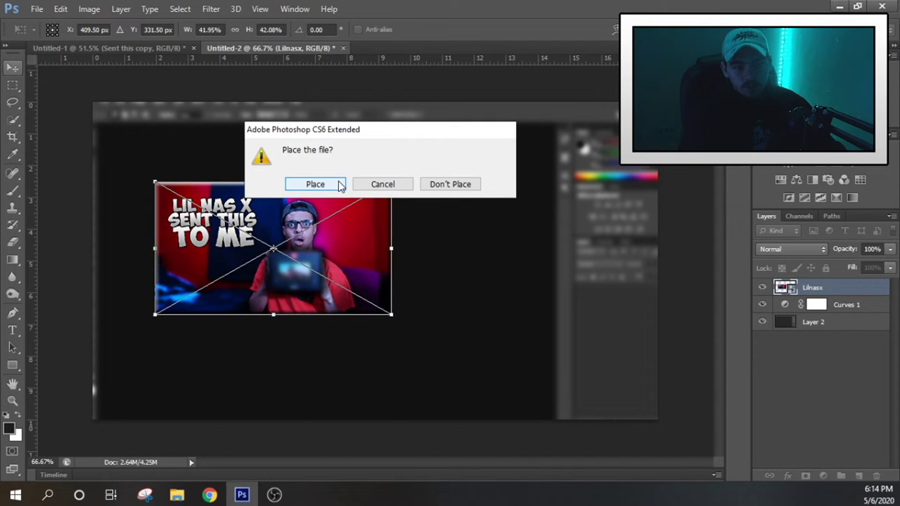
{"action": "left_click", "coordinate": [342, 185]}
{"action": "left_click_drag", "start_coordinate": [278, 243], "coordinate": [278, 317]}
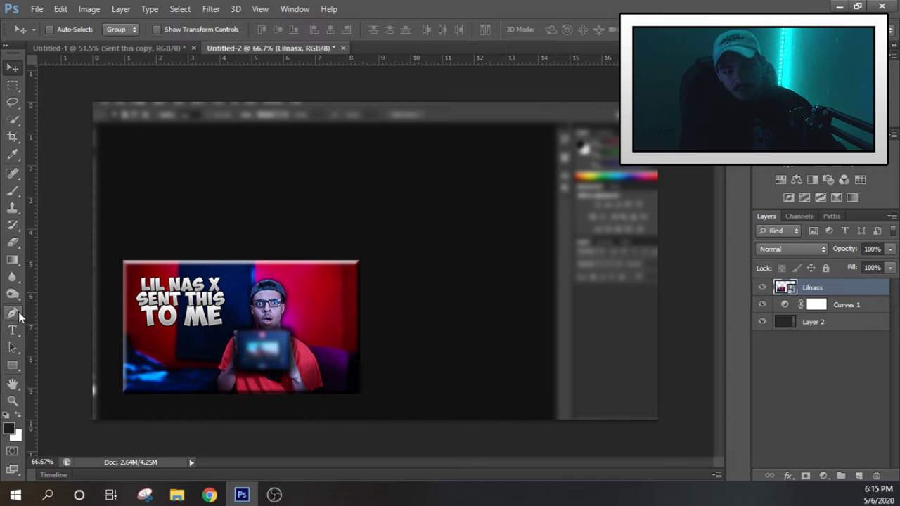
Add the text "BASIC" in ObelixPro at 72 pt above the Lilnasx image and shift it left
{"action": "left_click", "coordinate": [12, 331]}
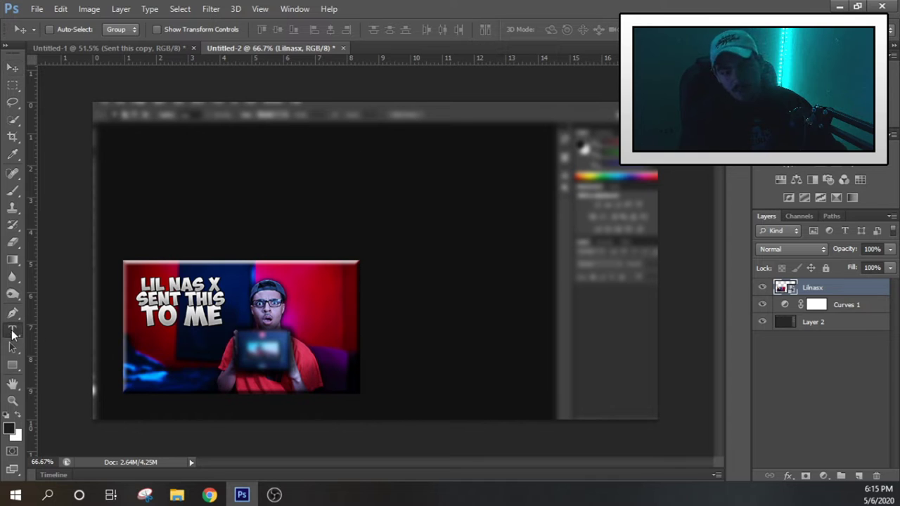
{"action": "left_click", "coordinate": [320, 197]}
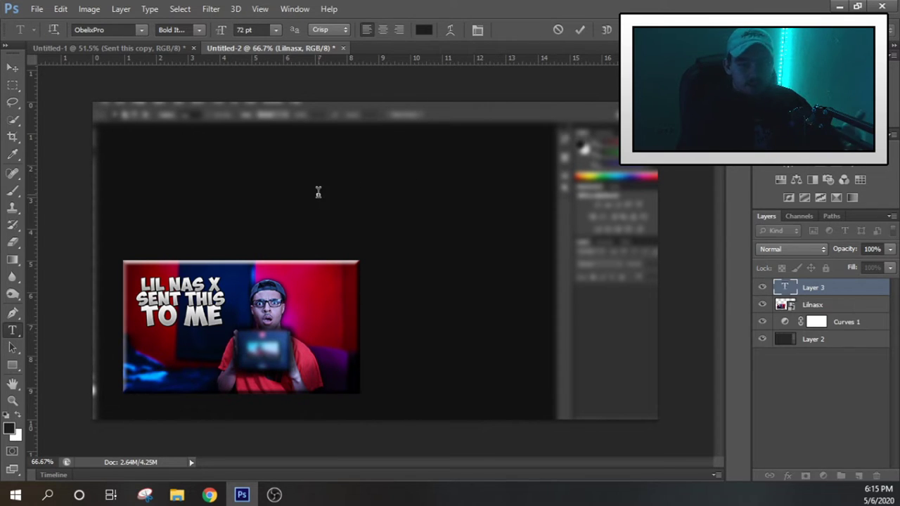
{"action": "type", "text": "BASIC"}
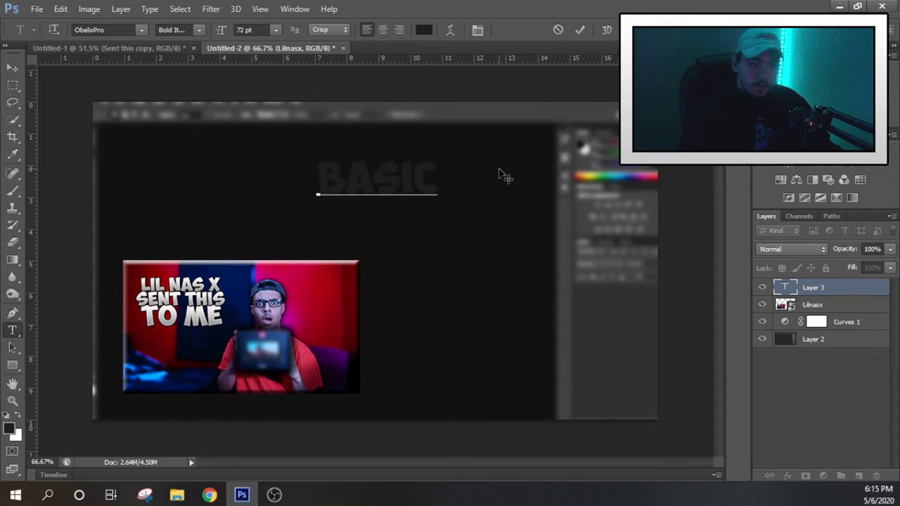
{"action": "left_click", "coordinate": [12, 67]}
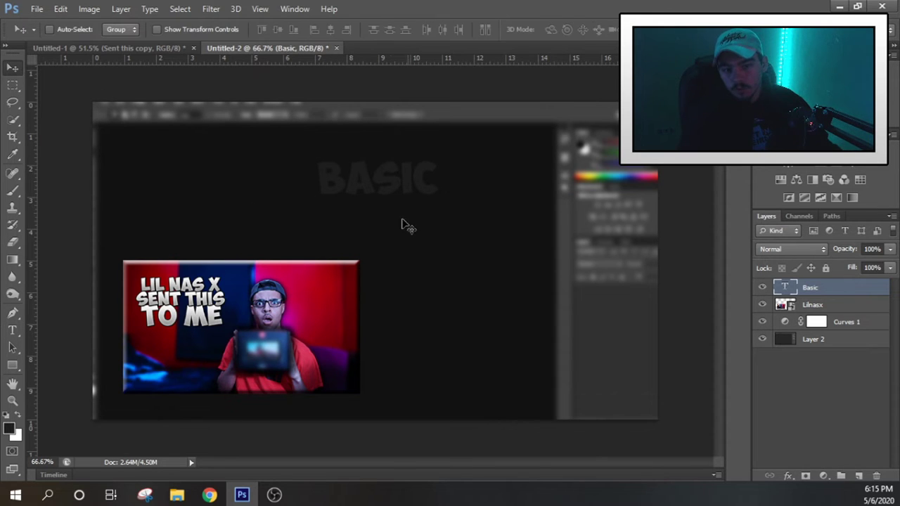
{"action": "left_click_drag", "start_coordinate": [403, 223], "coordinate": [345, 217]}
Apply a linear Gradient Overlay to the Basic text and change the gradient's black stop to a grey of about a0a0a0
{"action": "right_click", "coordinate": [827, 299]}
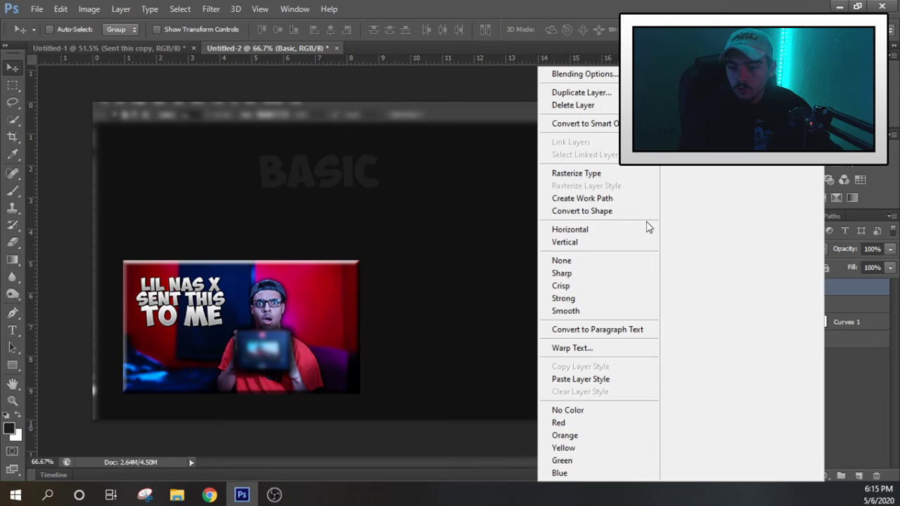
{"action": "left_click", "coordinate": [605, 83]}
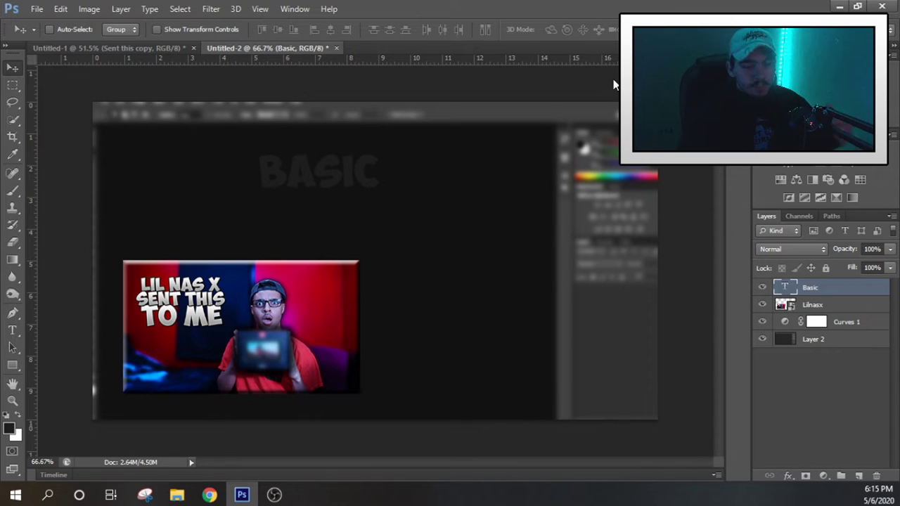
{"action": "key", "text": "space"}
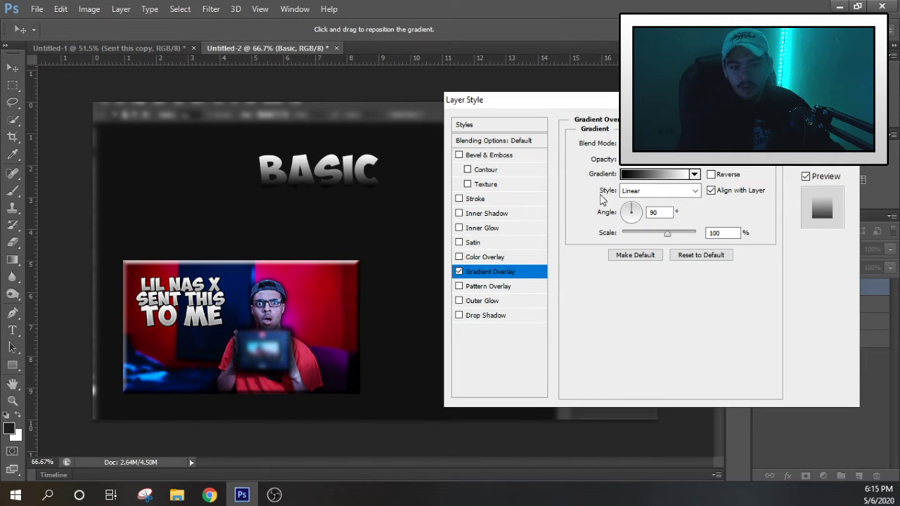
{"action": "left_click", "coordinate": [647, 175]}
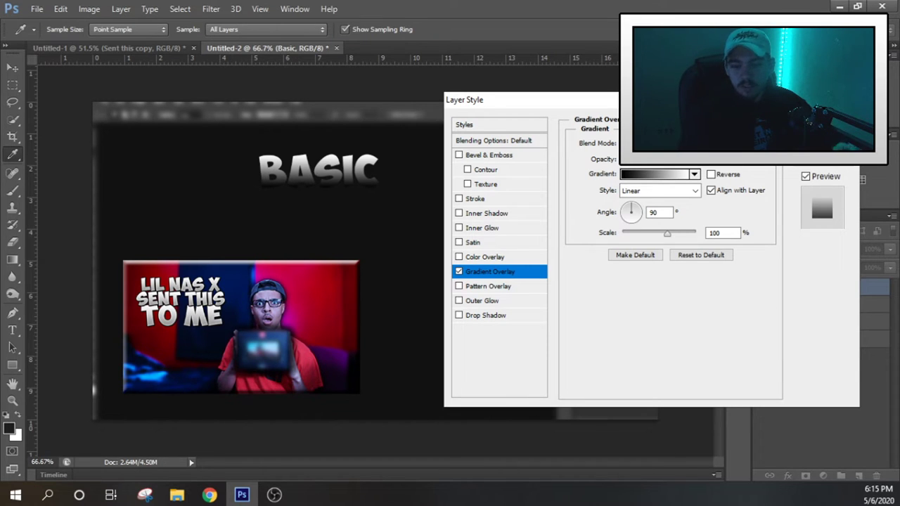
{"action": "left_click_drag", "start_coordinate": [576, 67], "coordinate": [555, 94]}
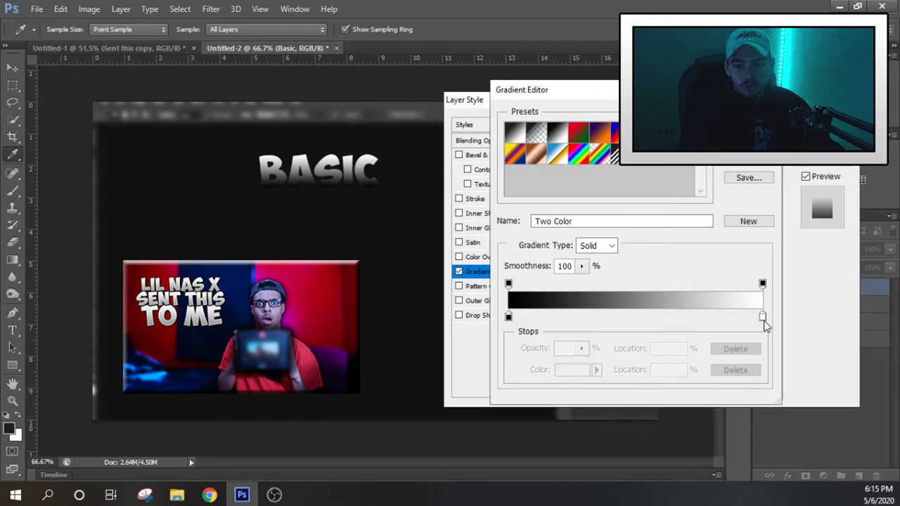
{"action": "left_click", "coordinate": [509, 317]}
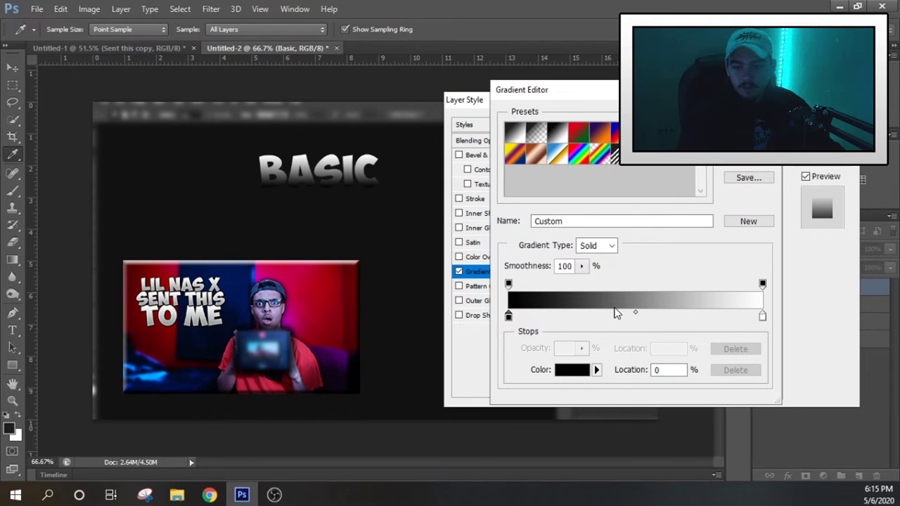
{"action": "left_click_drag", "start_coordinate": [899, 7], "coordinate": [497, 93]}
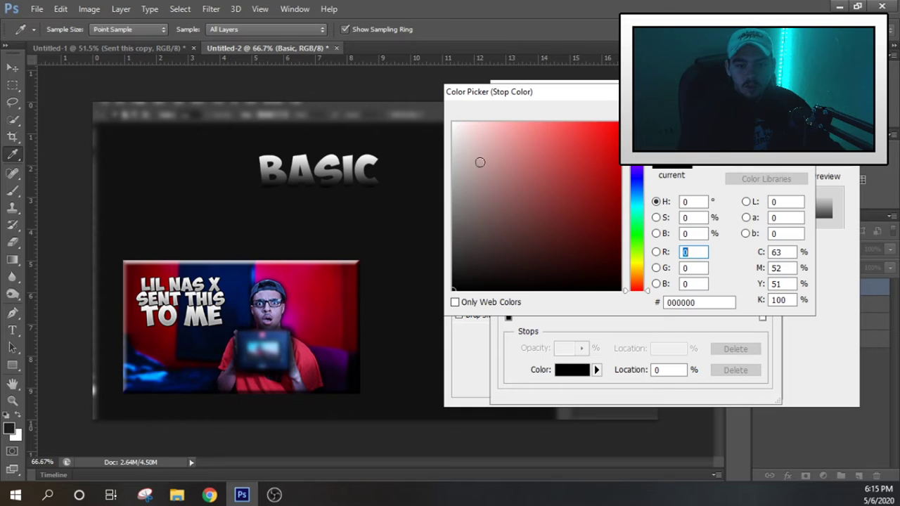
{"action": "left_click", "coordinate": [378, 182]}
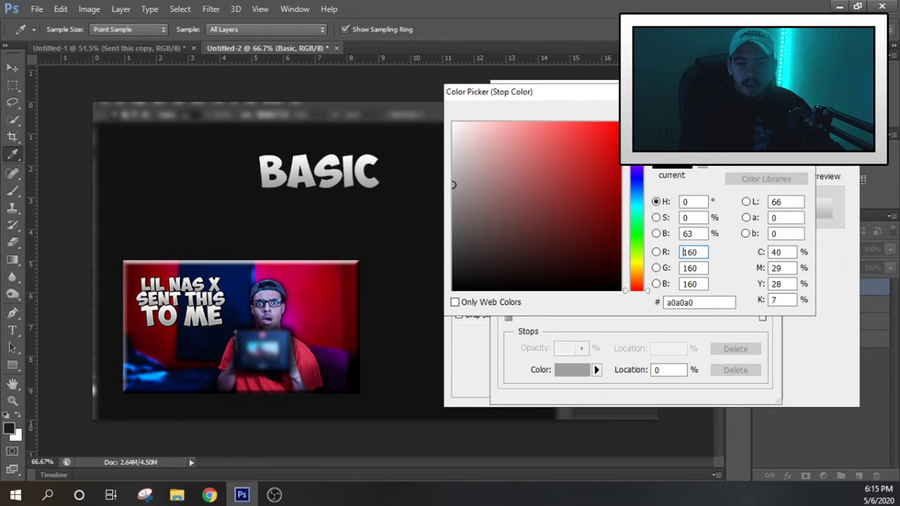
{"action": "left_click_drag", "start_coordinate": [453, 195], "coordinate": [416, 211]}
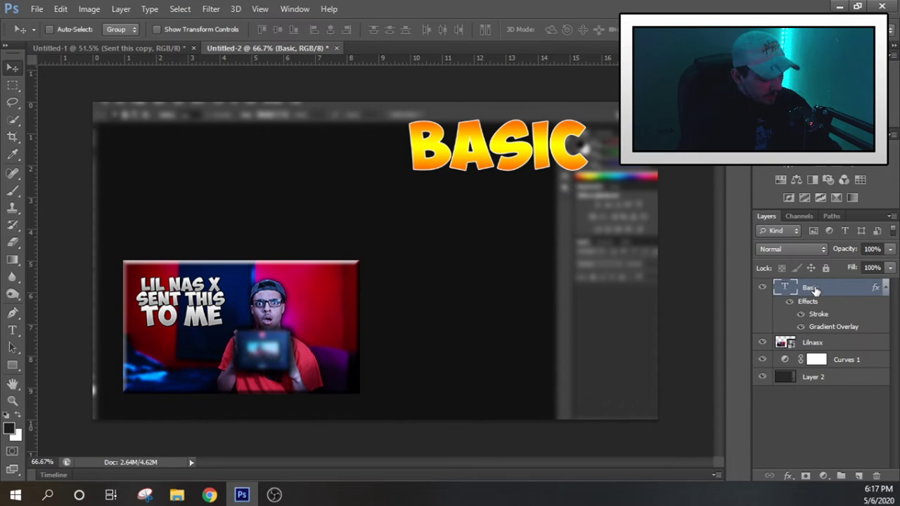
Duplicate the Basic text layer, change the copy's text to "Thumbnail", and place it directly beneath the word BASIC
{"action": "key", "text": "ctrl+j"}
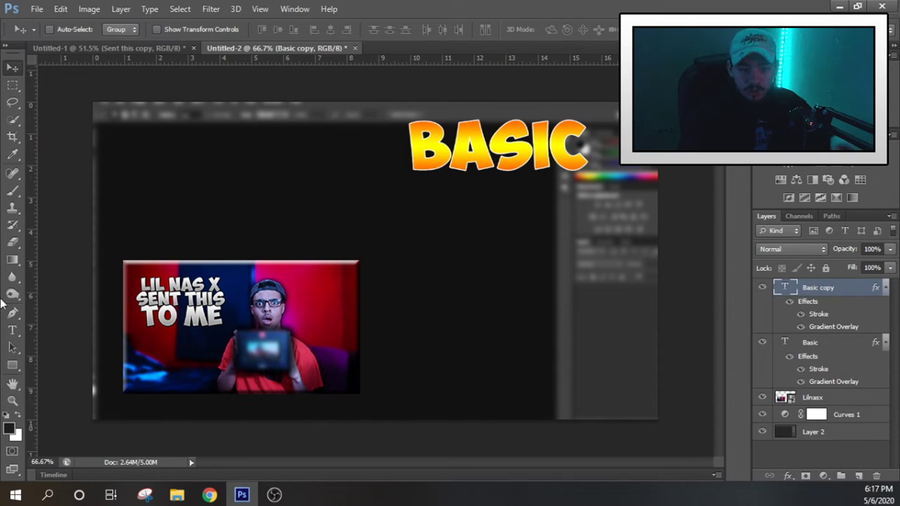
{"action": "left_click", "coordinate": [12, 331]}
{"action": "double_click", "coordinate": [494, 148]}
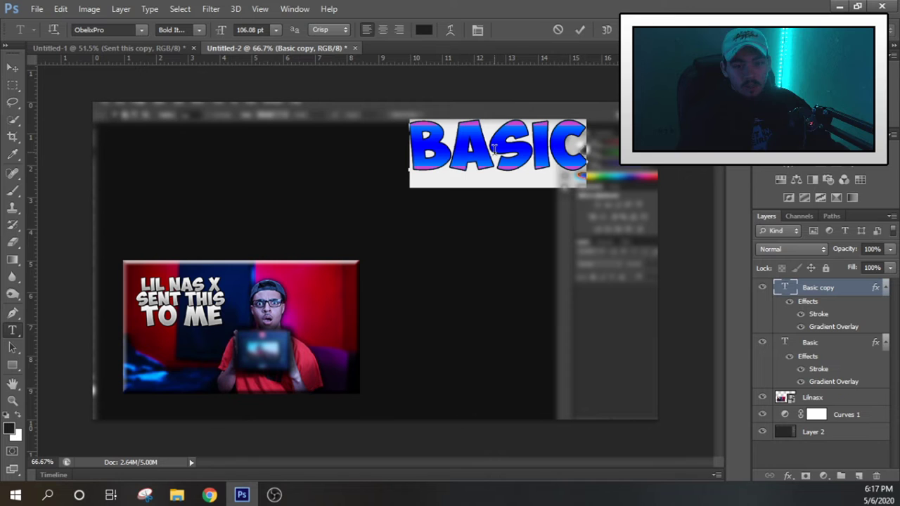
{"action": "type", "text": "Thum"}
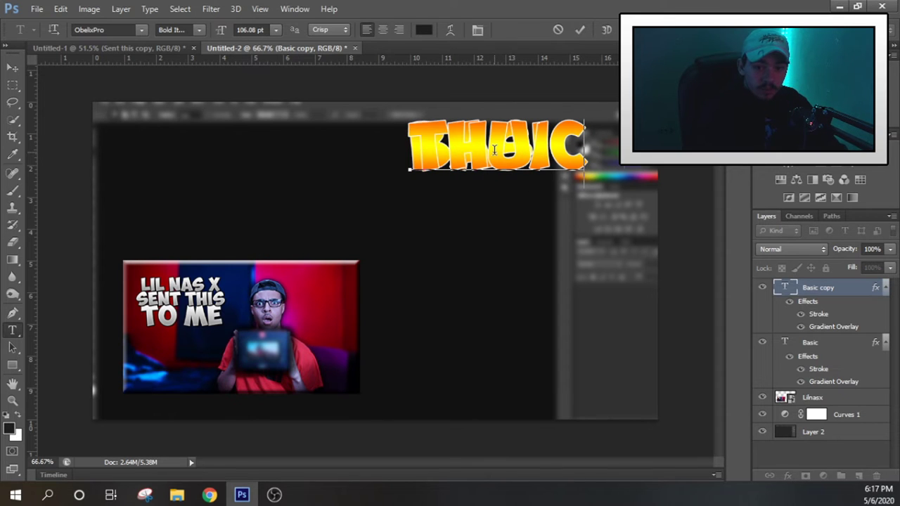
{"action": "type", "text": "bnail"}
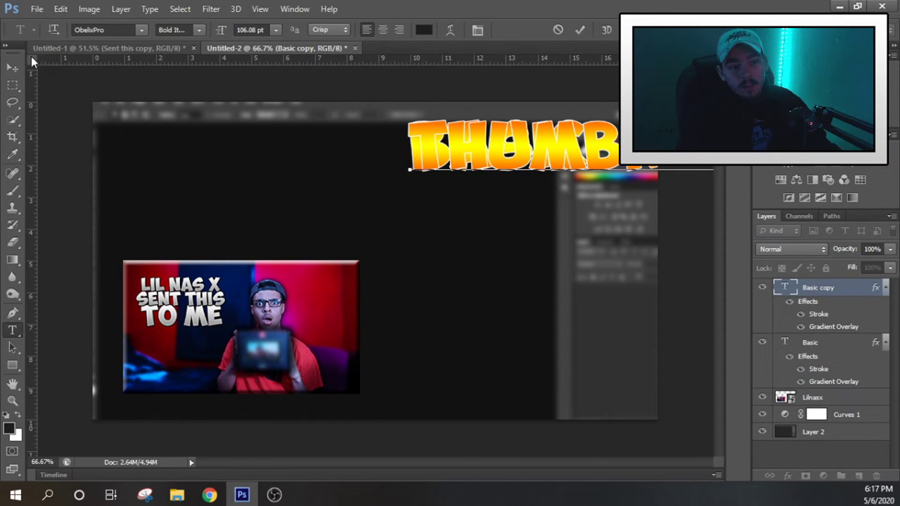
{"action": "left_click", "coordinate": [12, 68]}
{"action": "left_click_drag", "start_coordinate": [552, 155], "coordinate": [441, 209]}
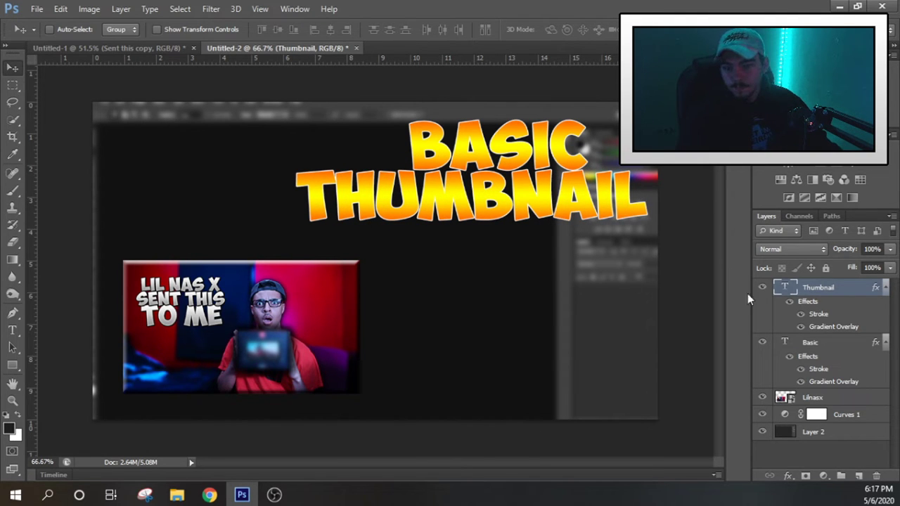
Scale the Thumbnail text to about 74%, apply it, and move it up to slightly overlap the lower edge of BASIC
{"action": "key", "text": "ctrl+t"}
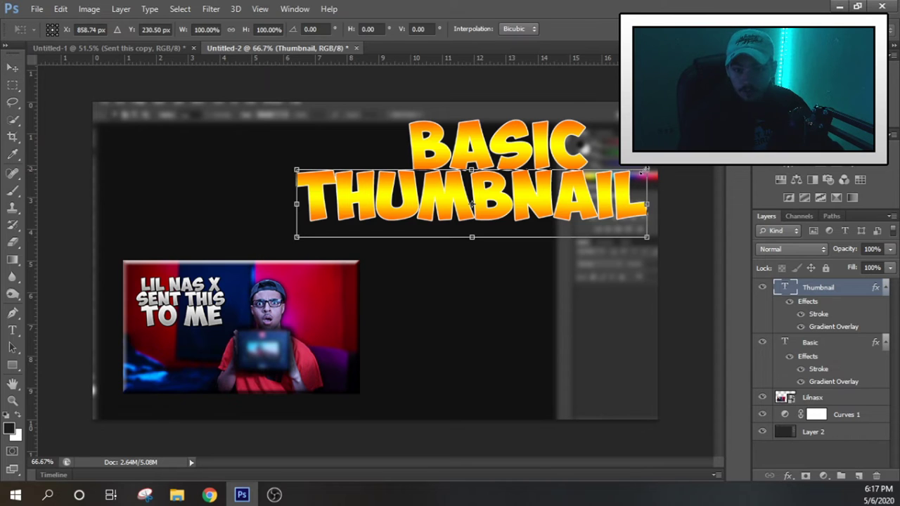
{"action": "left_click_drag", "start_coordinate": [644, 168], "coordinate": [555, 189]}
{"action": "left_click_drag", "start_coordinate": [469, 204], "coordinate": [542, 186]}
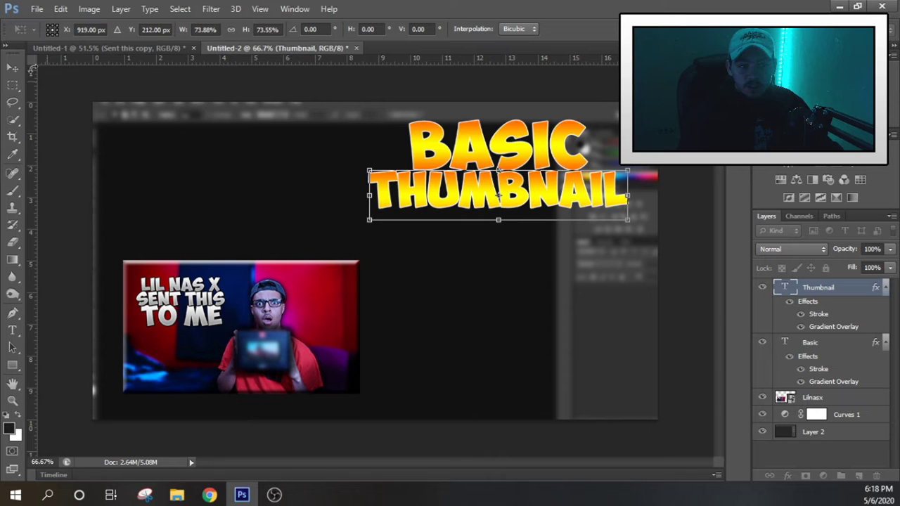
{"action": "left_click", "coordinate": [12, 68]}
{"action": "left_click", "coordinate": [326, 183]}
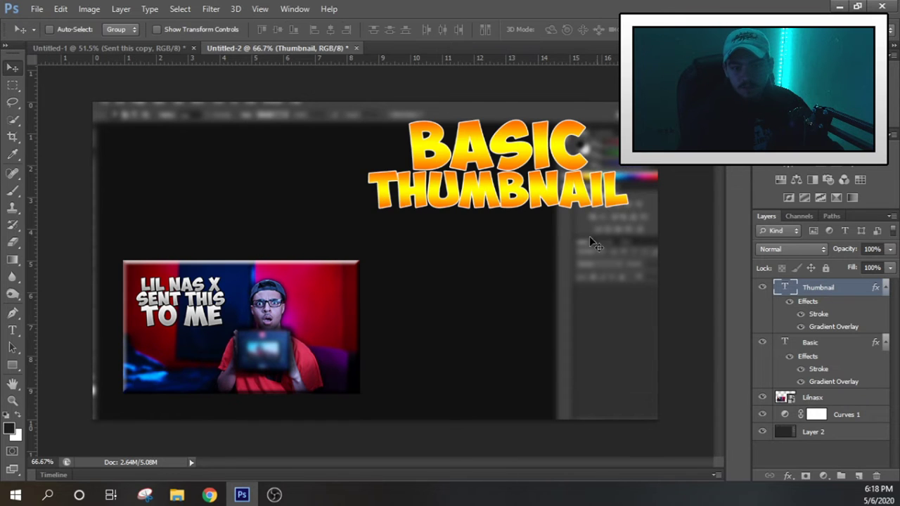
{"action": "left_click_drag", "start_coordinate": [531, 212], "coordinate": [531, 198]}
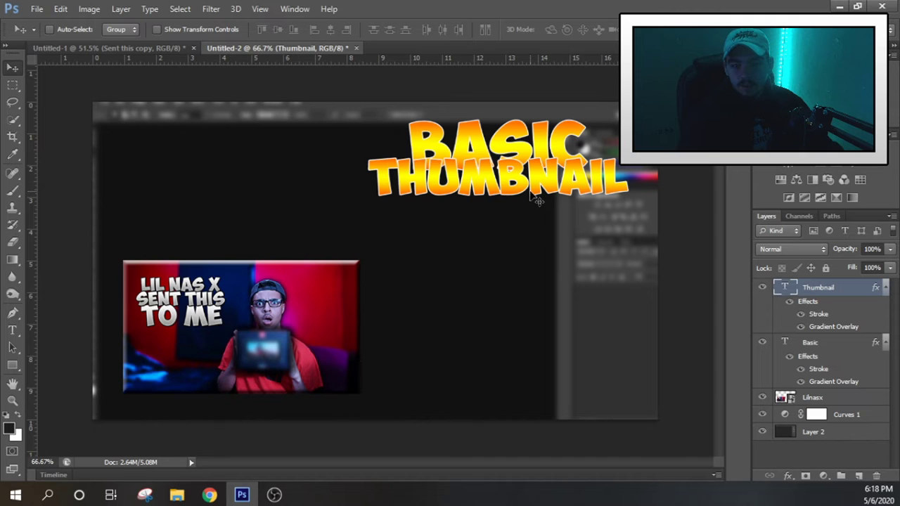
Move the Thumbnail layer below the Basic layer and nudge the BASIC text slightly upward
{"action": "left_click_drag", "start_coordinate": [855, 288], "coordinate": [833, 388]}
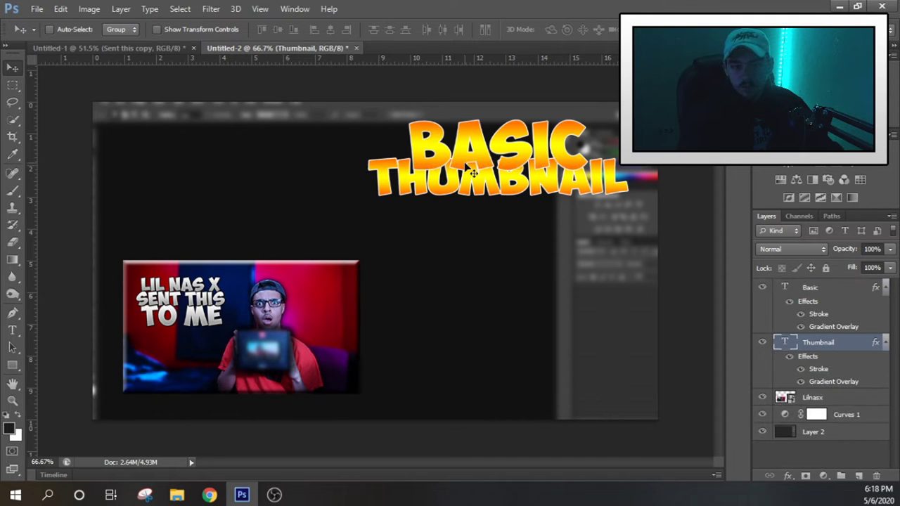
{"action": "left_click", "coordinate": [818, 290]}
{"action": "left_click_drag", "start_coordinate": [518, 171], "coordinate": [515, 164]}
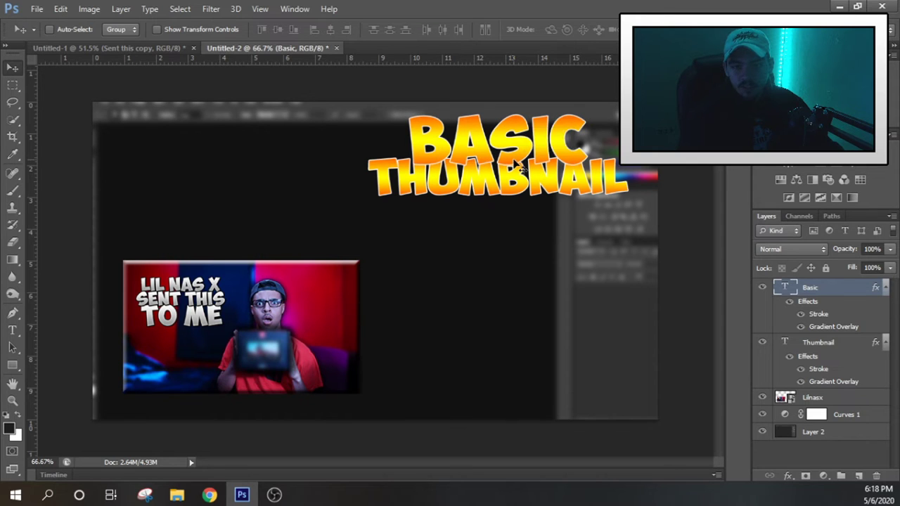
Duplicate the Thumbnail text layer, change the copy's text to "TUTORIAL", and position it beneath the word THUMBNAIL
{"action": "left_click", "coordinate": [820, 344]}
{"action": "key", "text": "ctrl+j"}
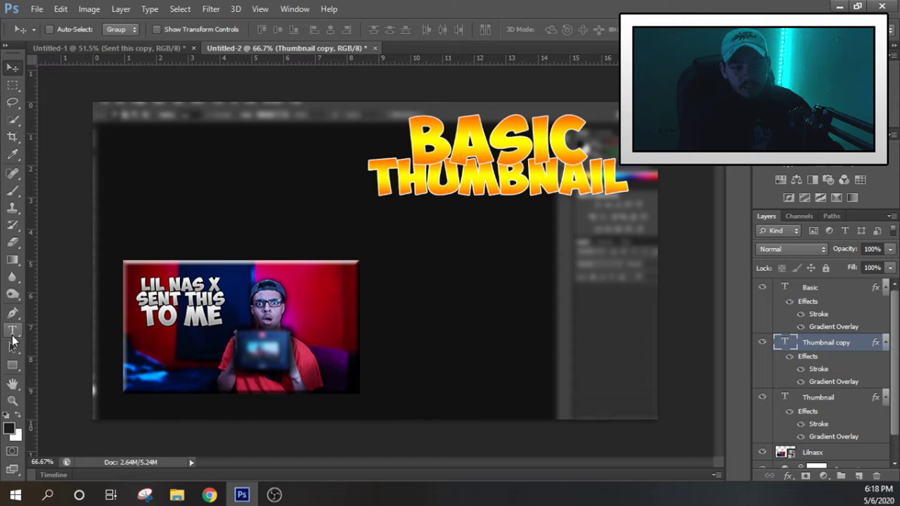
{"action": "left_click", "coordinate": [12, 334]}
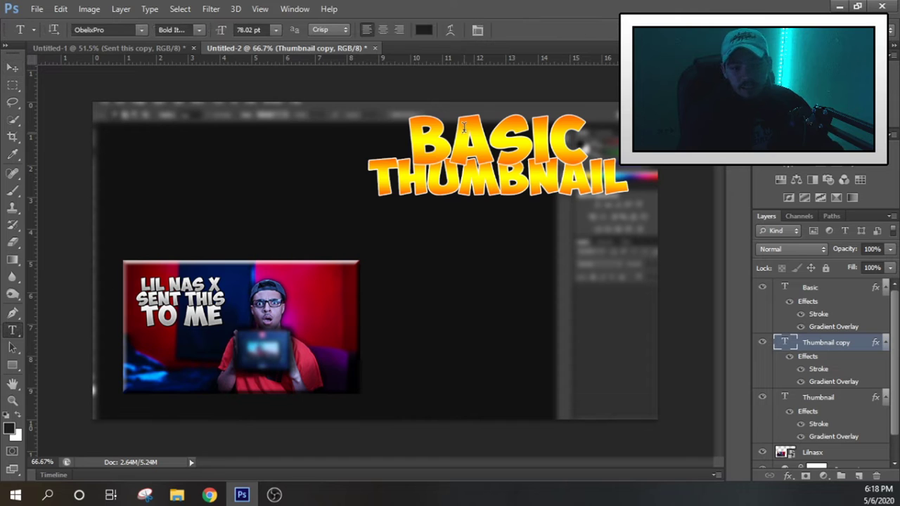
{"action": "double_click", "coordinate": [454, 188]}
{"action": "type", "text": "T"}
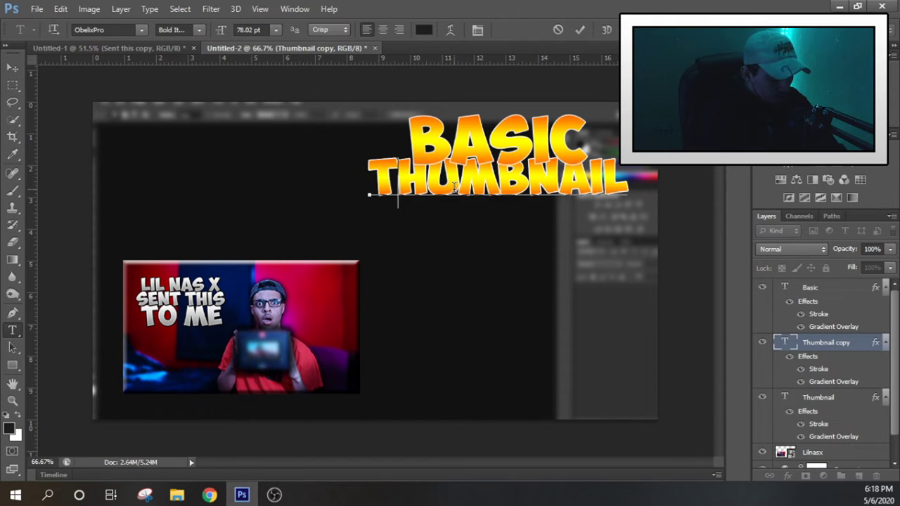
{"action": "double_click", "coordinate": [506, 186]}
{"action": "type", "text": "TUTORIAL"}
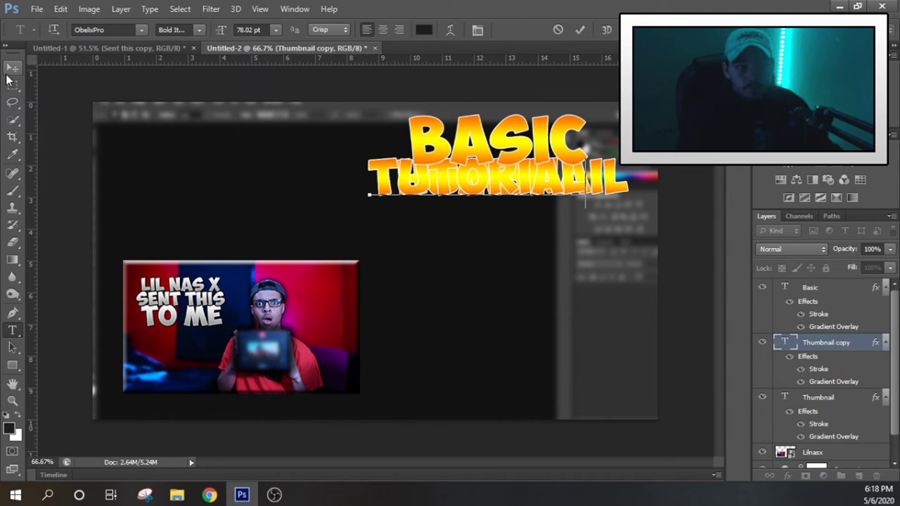
{"action": "left_click", "coordinate": [12, 67]}
{"action": "left_click_drag", "start_coordinate": [490, 177], "coordinate": [520, 209]}
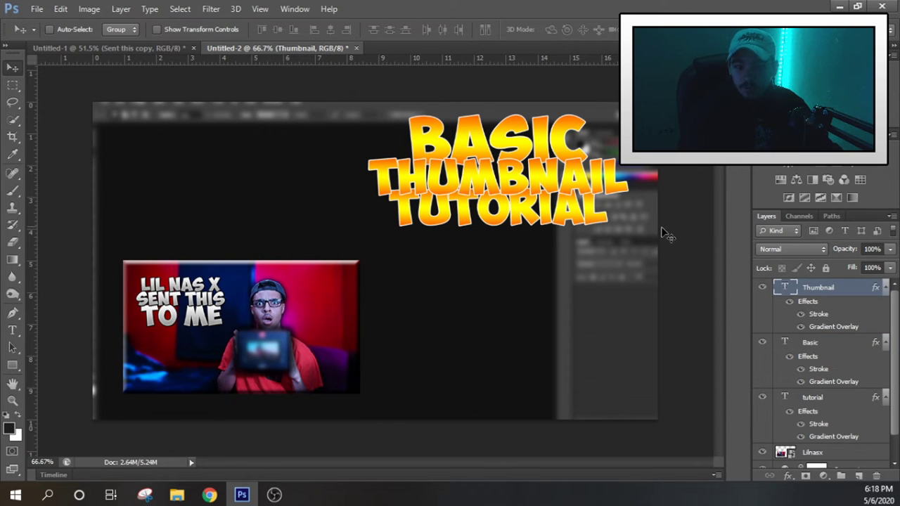
Adjust the spacing of the stacked title by nudging TUTORIAL slightly down and BASIC slightly up around THUMBNAIL
{"action": "left_click", "coordinate": [813, 399]}
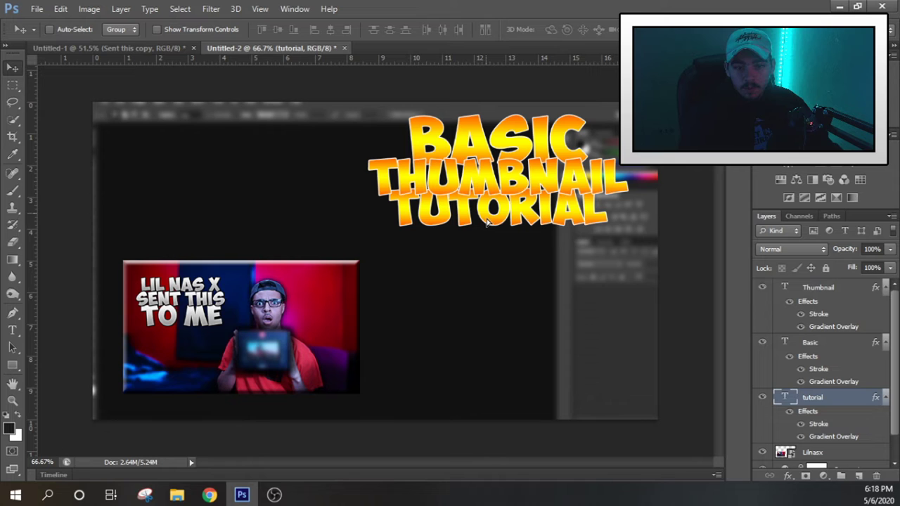
{"action": "left_click_drag", "start_coordinate": [488, 222], "coordinate": [488, 230]}
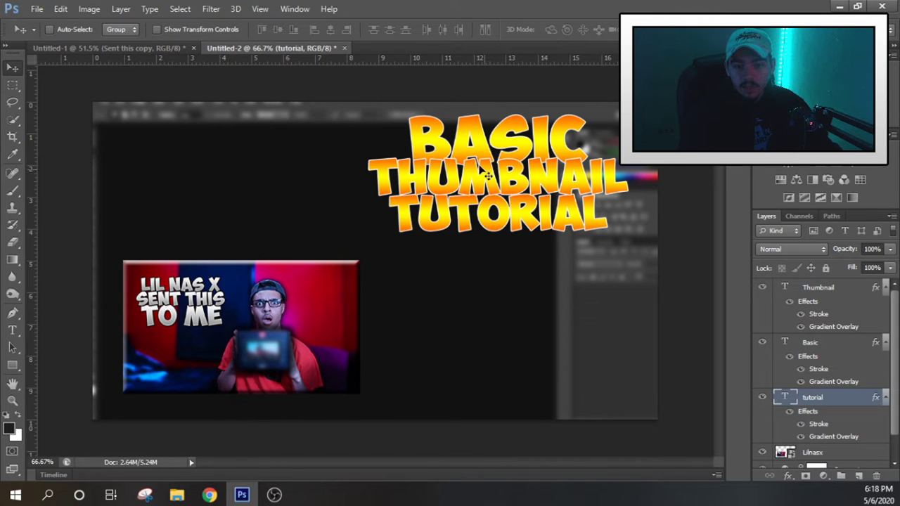
{"action": "scroll", "coordinate": [489, 176], "scroll_direction": "up", "scroll_amount": 3}
{"action": "left_click_drag", "start_coordinate": [522, 203], "coordinate": [522, 223]}
{"action": "scroll", "coordinate": [522, 223], "scroll_direction": "down", "scroll_amount": 4}
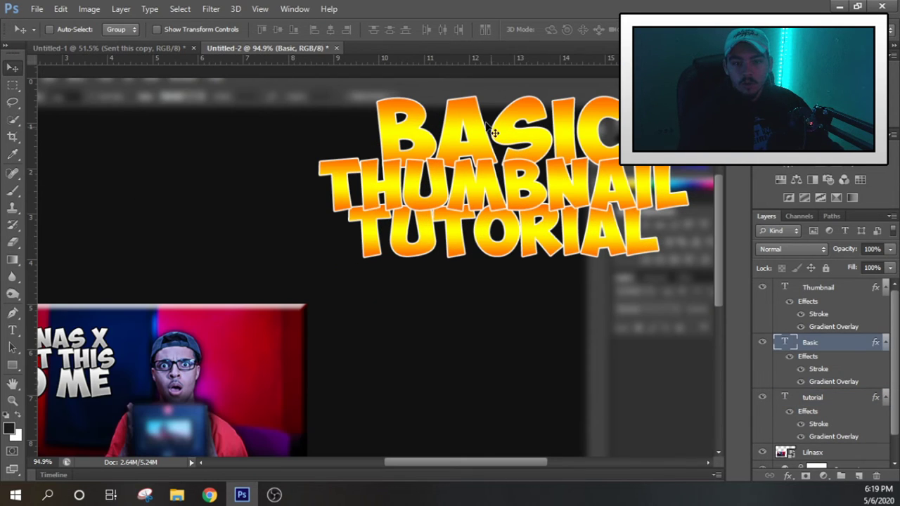
{"action": "scroll", "coordinate": [495, 133], "scroll_direction": "up", "scroll_amount": 2}
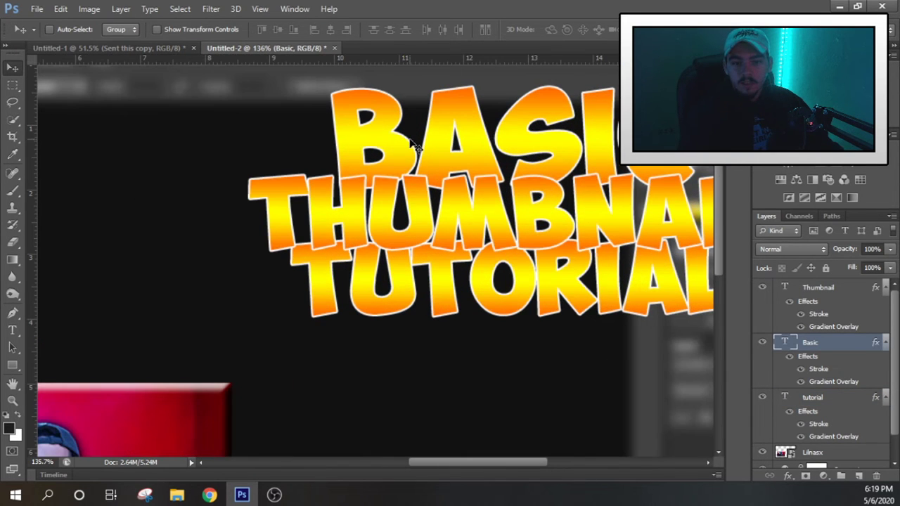
{"action": "left_click_drag", "start_coordinate": [412, 126], "coordinate": [411, 135]}
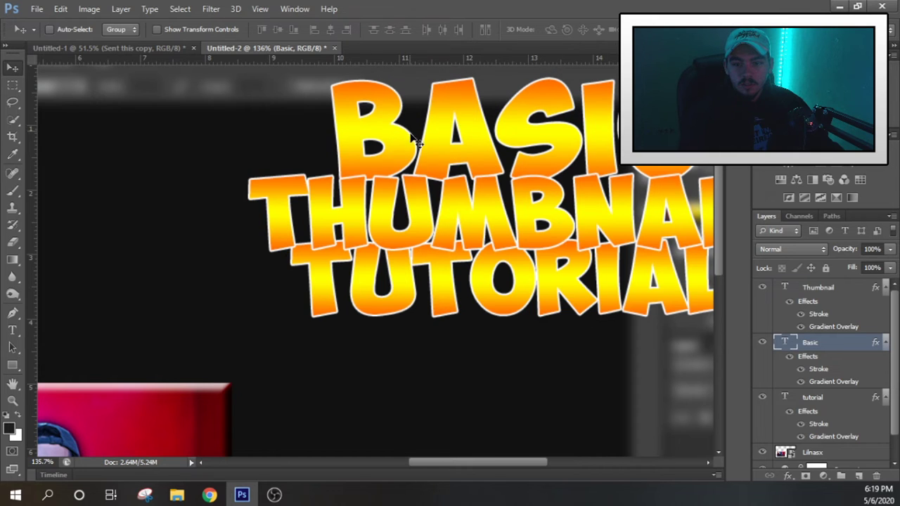
{"action": "scroll", "coordinate": [458, 202], "scroll_direction": "down", "scroll_amount": 3}
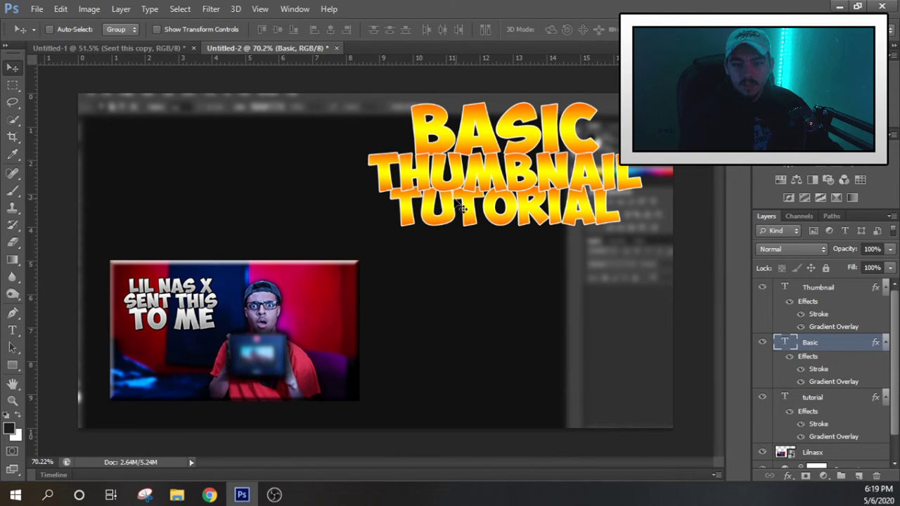
Select the Thumbnail, Basic and tutorial text layers together and move them about 0.33 in right and 0.42 in down
{"action": "left_click", "coordinate": [816, 400]}
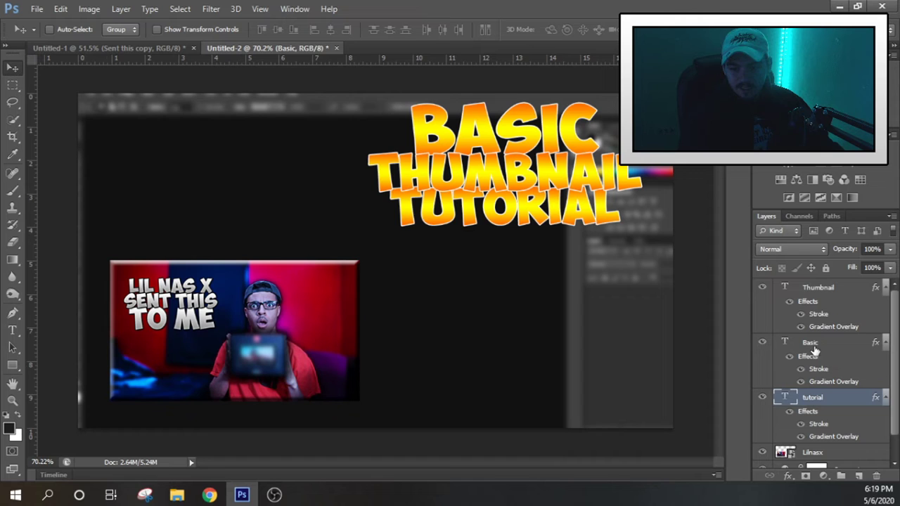
{"action": "left_click", "coordinate": [827, 291], "text": "shift"}
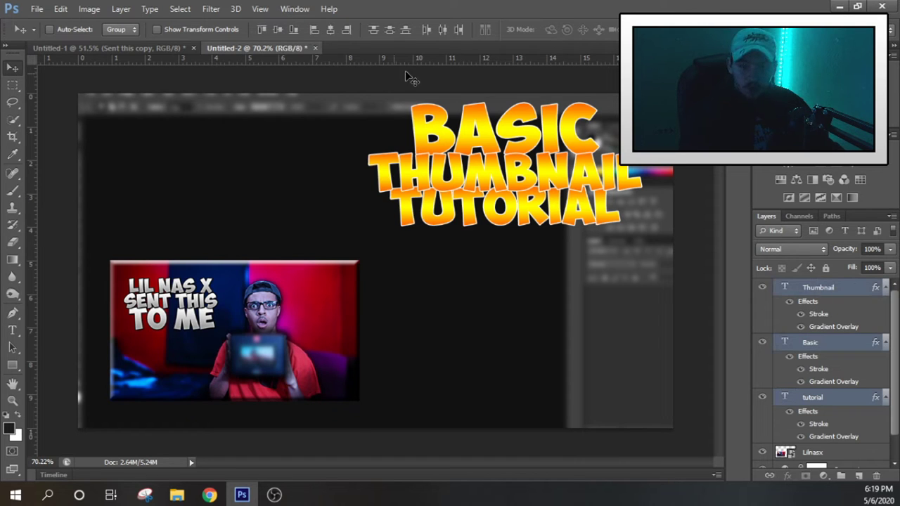
{"action": "left_click_drag", "start_coordinate": [484, 164], "coordinate": [497, 178]}
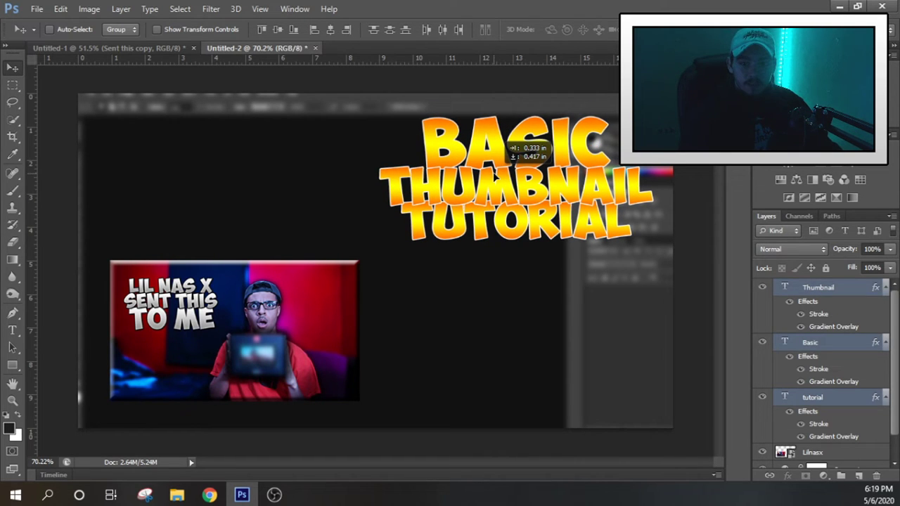
Skew the three selected title layers horizontally by about 11° so the text slants, and apply the transform
{"action": "key", "text": "ctrl+t"}
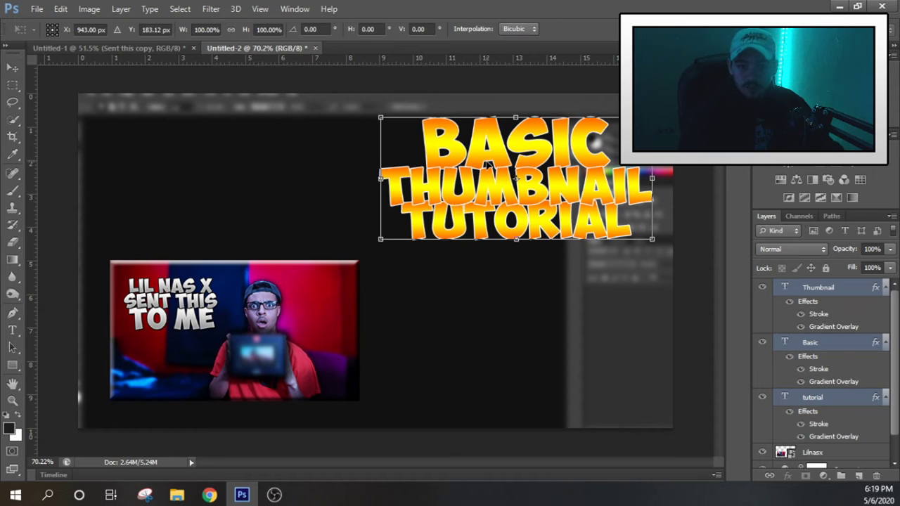
{"action": "left_click_drag", "start_coordinate": [515, 117], "coordinate": [503, 111]}
{"action": "left_click_drag", "start_coordinate": [661, 95], "coordinate": [651, 110]}
{"action": "key", "text": "ctrl+z"}
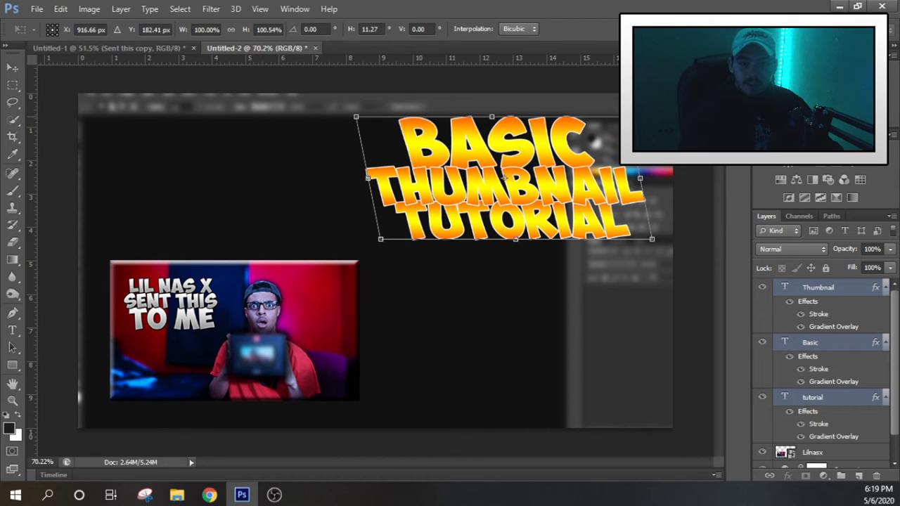
{"action": "mouse_move", "coordinate": [607, 162]}
{"action": "left_mouse_down"}
{"action": "mouse_move", "coordinate": [619, 163]}
{"action": "mouse_move", "coordinate": [612, 161]}
{"action": "left_mouse_up"}
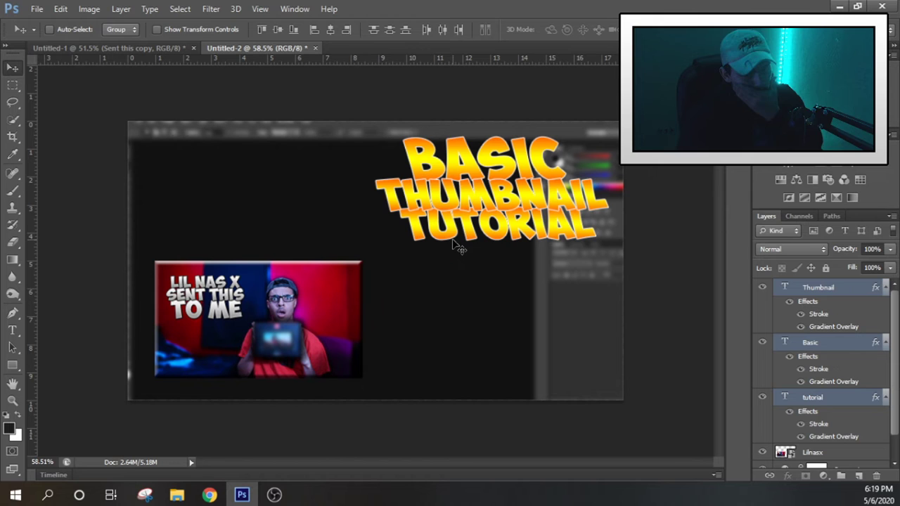
Place the red-arrow-png-13 image in the document and flip it both horizontally and vertically
{"action": "left_click", "coordinate": [36, 8]}
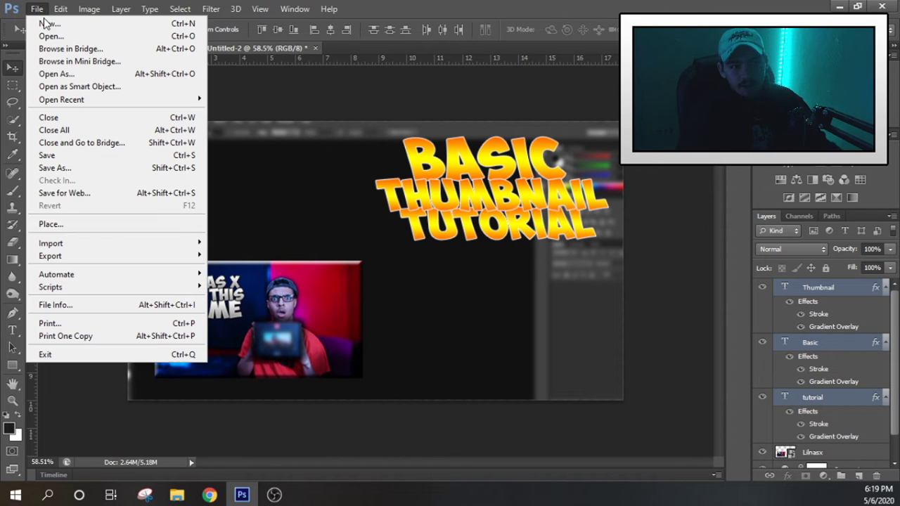
{"action": "left_click", "coordinate": [110, 223]}
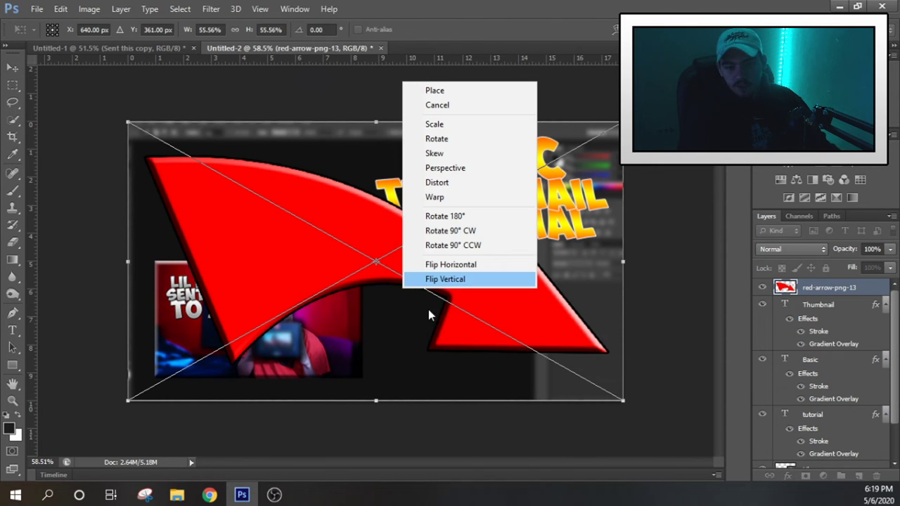
{"action": "left_click", "coordinate": [444, 262]}
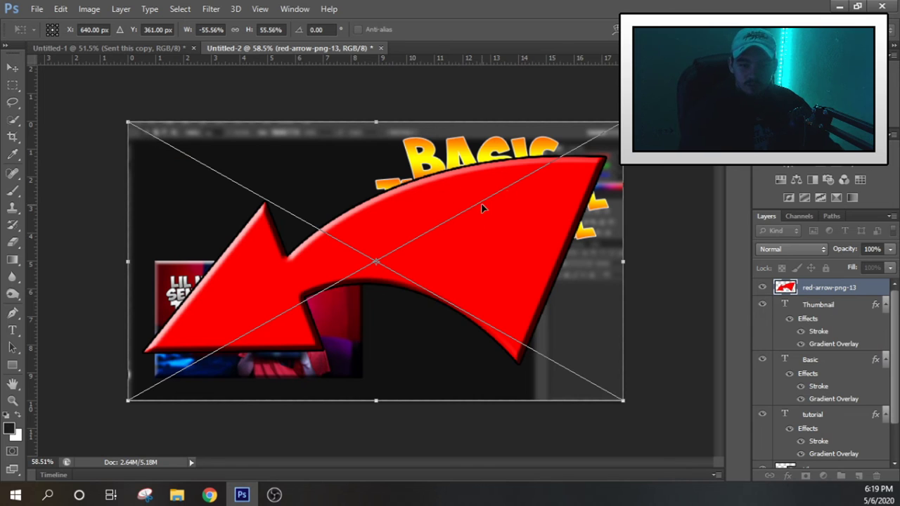
{"action": "right_click", "coordinate": [482, 207]}
{"action": "left_click", "coordinate": [520, 401]}
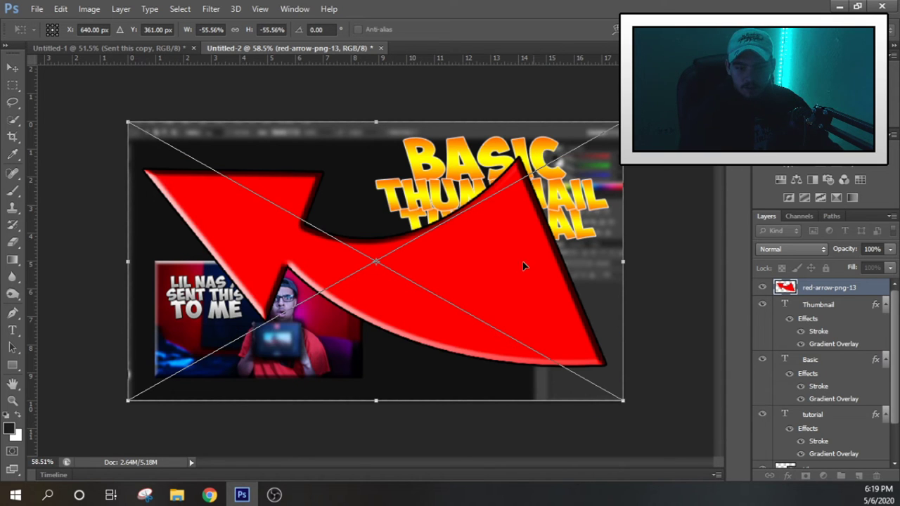
Rotate the red arrow to about 154.3°, scale it to about 27%, and move it beneath the title text
{"action": "left_click_drag", "start_coordinate": [667, 307], "coordinate": [657, 176]}
{"action": "left_click_drag", "start_coordinate": [534, 279], "coordinate": [478, 351]}
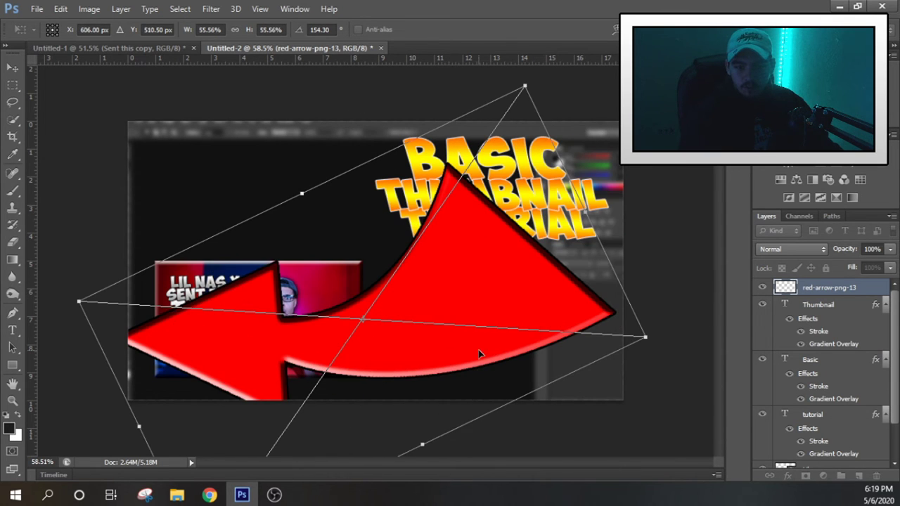
{"action": "left_click_drag", "start_coordinate": [525, 85], "coordinate": [452, 207]}
{"action": "left_click_drag", "start_coordinate": [406, 301], "coordinate": [572, 300]}
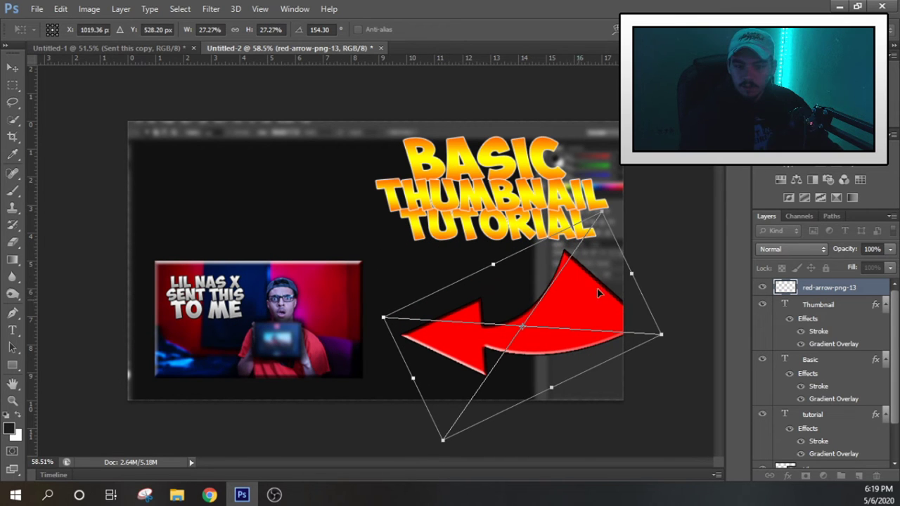
Scale the arrow to 35%, rotate it to about 177.4°, position it in the canvas's lower-right corner pointing toward the sample thumbnail, and apply
{"action": "left_click_drag", "start_coordinate": [608, 205], "coordinate": [625, 180]}
{"action": "left_click_drag", "start_coordinate": [541, 299], "coordinate": [540, 328]}
{"action": "left_click_drag", "start_coordinate": [643, 249], "coordinate": [664, 280]}
{"action": "left_click_drag", "start_coordinate": [531, 331], "coordinate": [556, 335]}
{"action": "left_click_drag", "start_coordinate": [579, 241], "coordinate": [597, 252]}
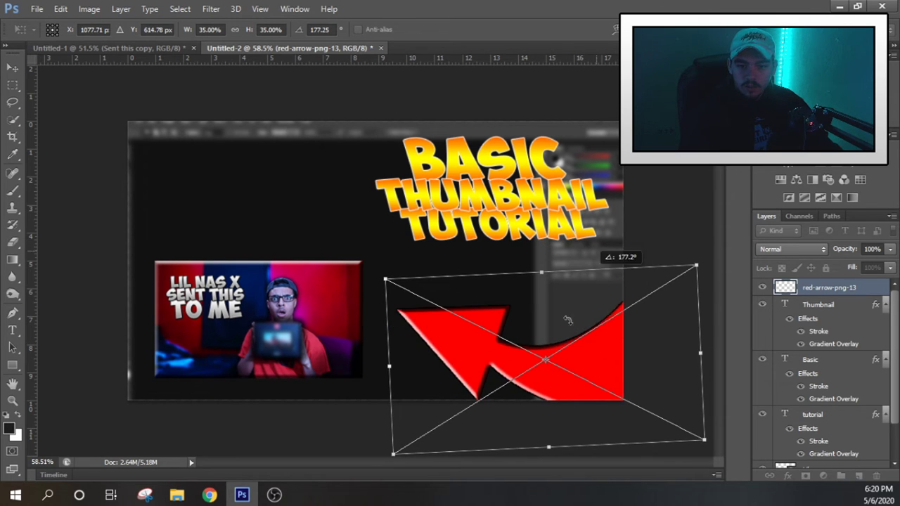
{"action": "mouse_move", "coordinate": [566, 344]}
{"action": "left_mouse_down"}
{"action": "mouse_move", "coordinate": [517, 344]}
{"action": "mouse_move", "coordinate": [567, 342]}
{"action": "left_mouse_up"}
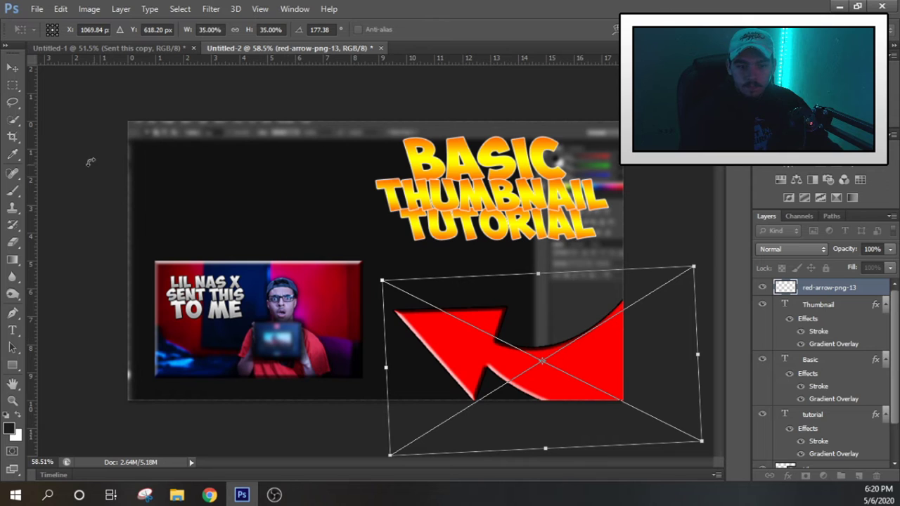
{"action": "left_click", "coordinate": [12, 68]}
{"action": "left_click", "coordinate": [312, 184]}
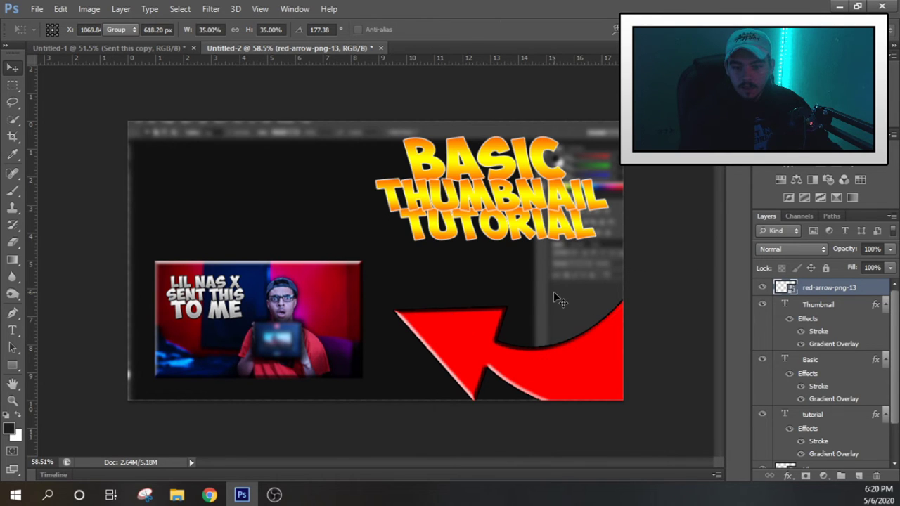
Select every layer from the red arrow down to Layer 2 and merge them into one layer
{"action": "scroll", "coordinate": [458, 274], "scroll_direction": "down", "scroll_amount": 4}
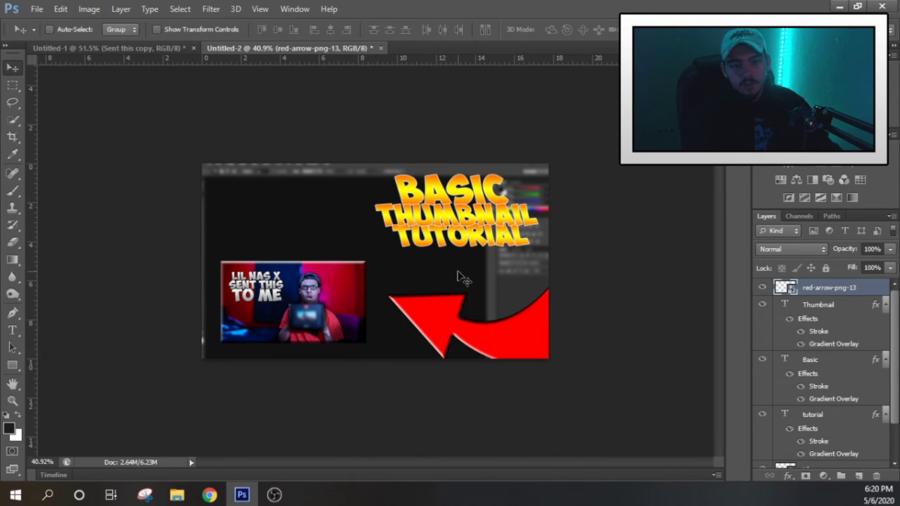
{"action": "scroll", "coordinate": [688, 313], "scroll_direction": "down", "scroll_amount": 2}
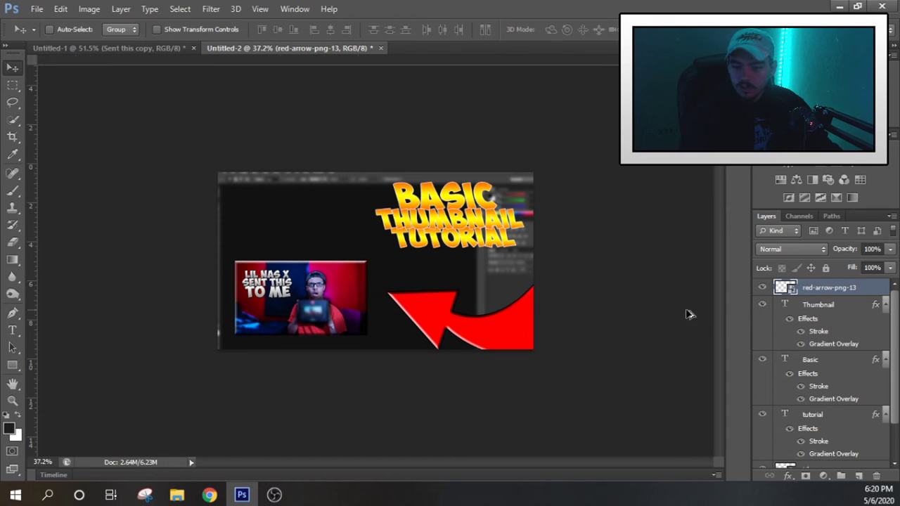
{"action": "scroll", "coordinate": [492, 260], "scroll_direction": "up", "scroll_amount": 4}
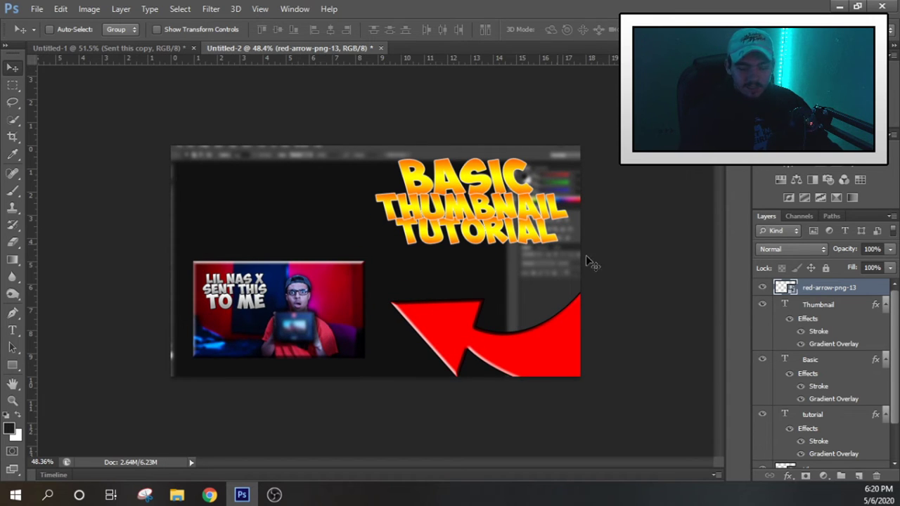
{"action": "scroll", "coordinate": [835, 345], "scroll_direction": "down", "scroll_amount": 3}
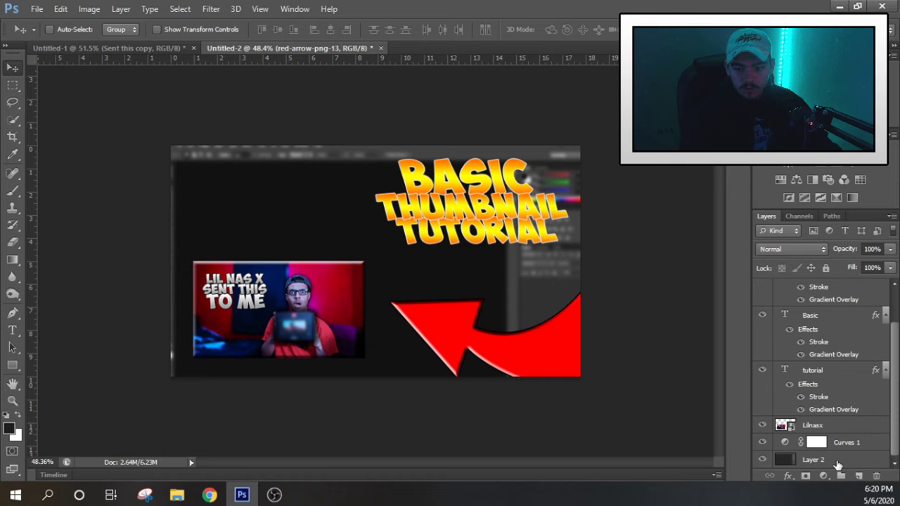
{"action": "left_click", "coordinate": [838, 461], "text": "shift"}
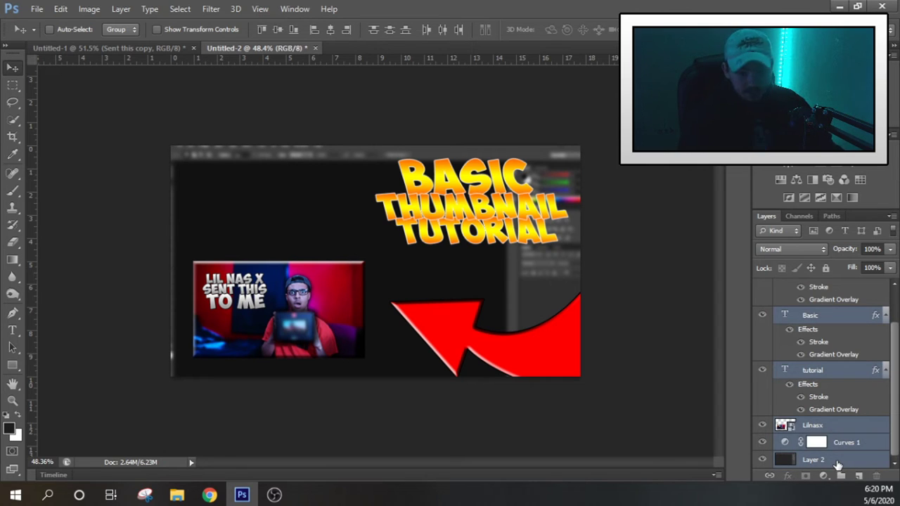
{"action": "key", "text": "ctrl+e"}
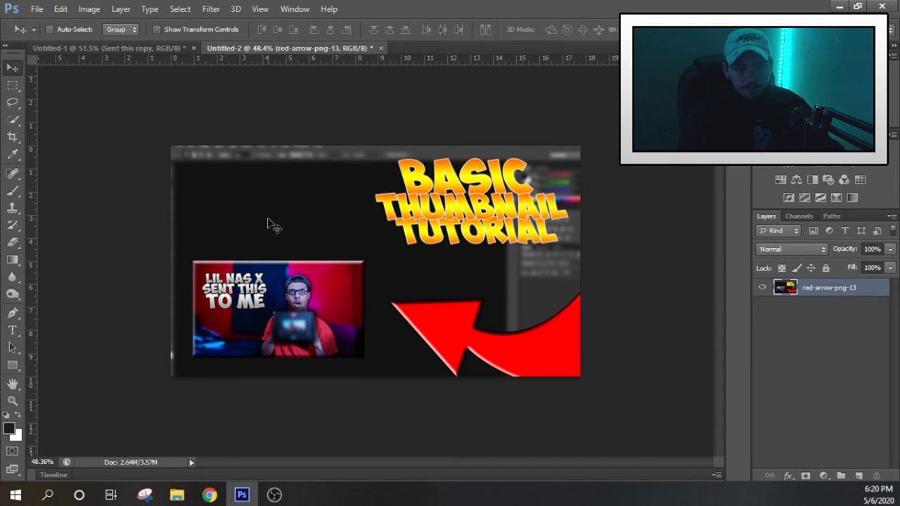
Select the entire canvas with the Rectangular Marquee, copy it to a new layer, and delete the original merged layer
{"action": "left_click", "coordinate": [13, 86]}
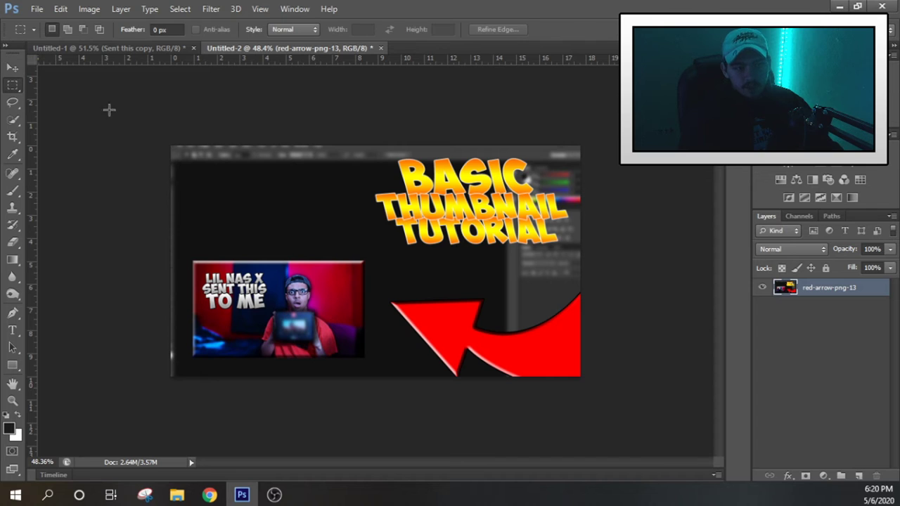
{"action": "left_click_drag", "start_coordinate": [134, 116], "coordinate": [760, 485]}
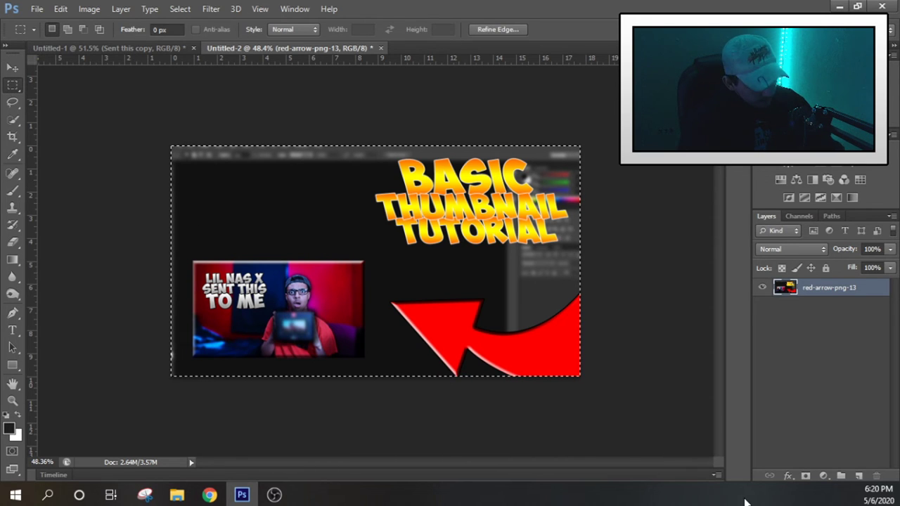
{"action": "key", "text": "ctrl+j"}
{"action": "left_click", "coordinate": [819, 315]}
{"action": "key", "text": "Delete"}
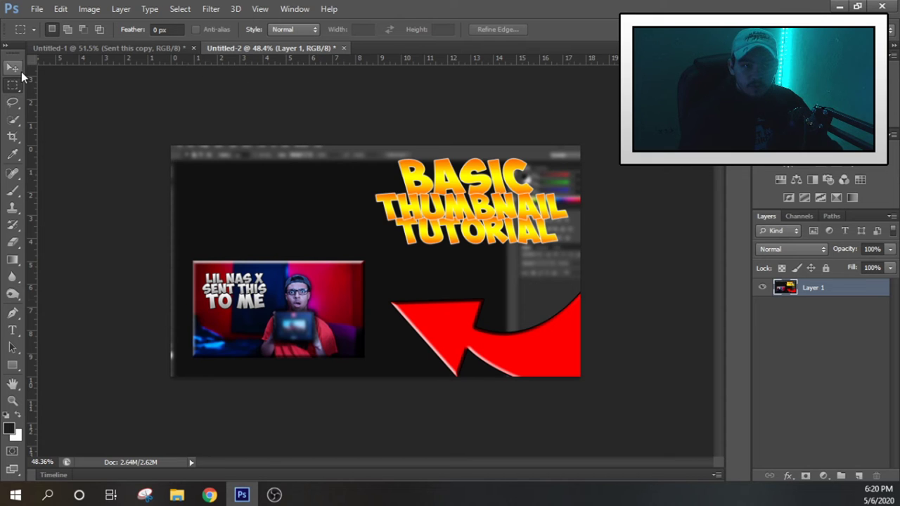
Add a Bevel & Emboss effect to Layer 1 with the Chisel Hard technique and a depth of about 470%
{"action": "left_click", "coordinate": [14, 68]}
{"action": "right_click", "coordinate": [815, 296]}
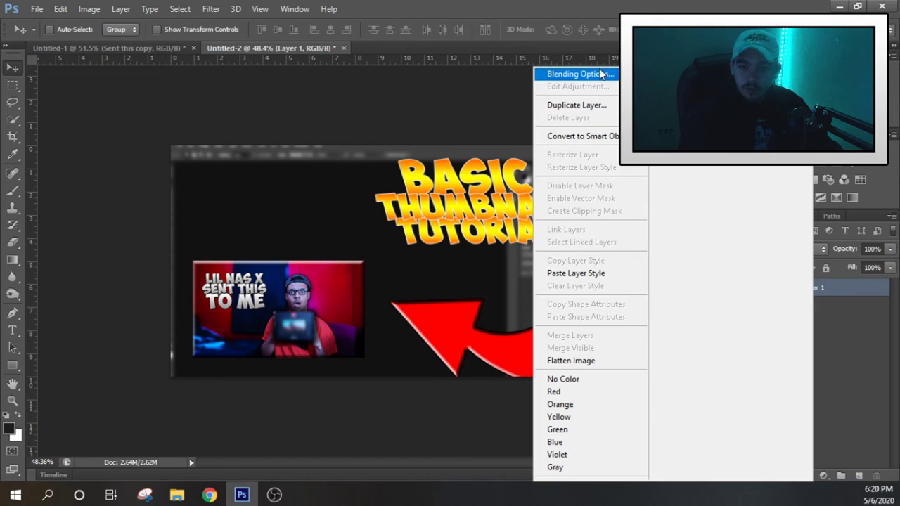
{"action": "left_click", "coordinate": [576, 72]}
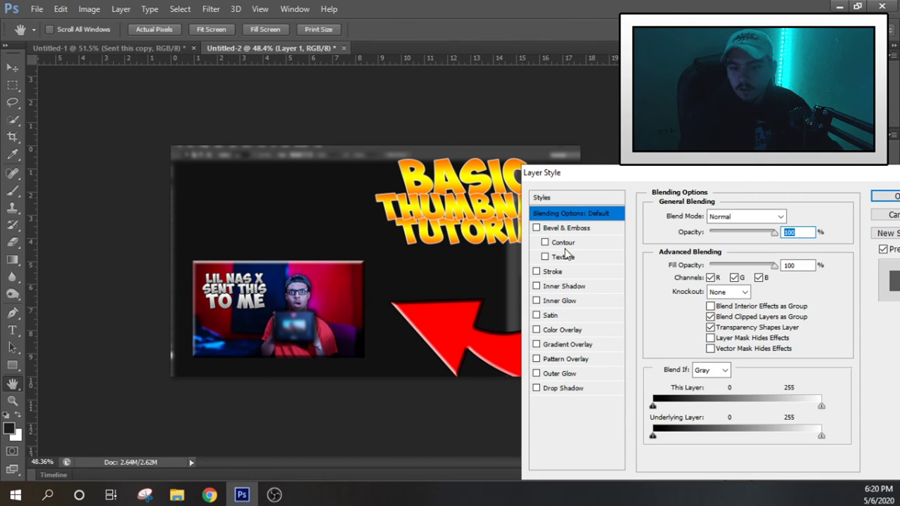
{"action": "left_click", "coordinate": [566, 228]}
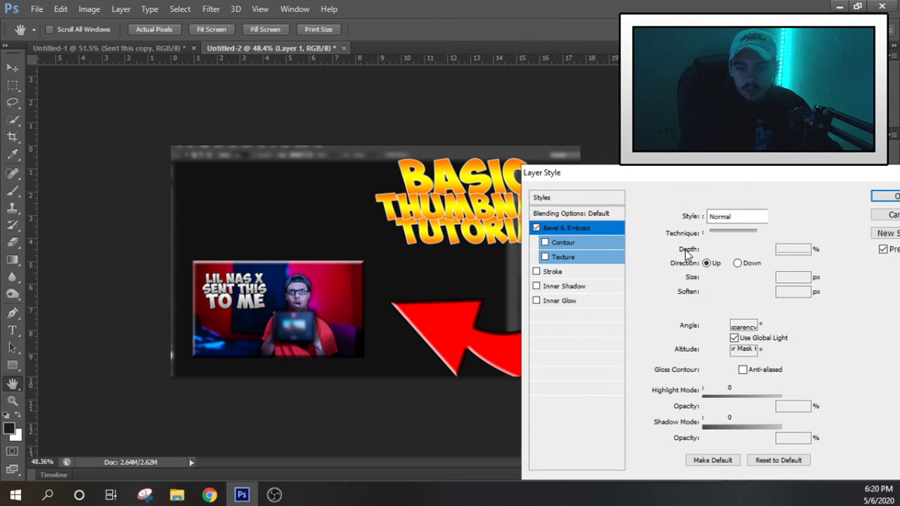
{"action": "left_click", "coordinate": [726, 238]}
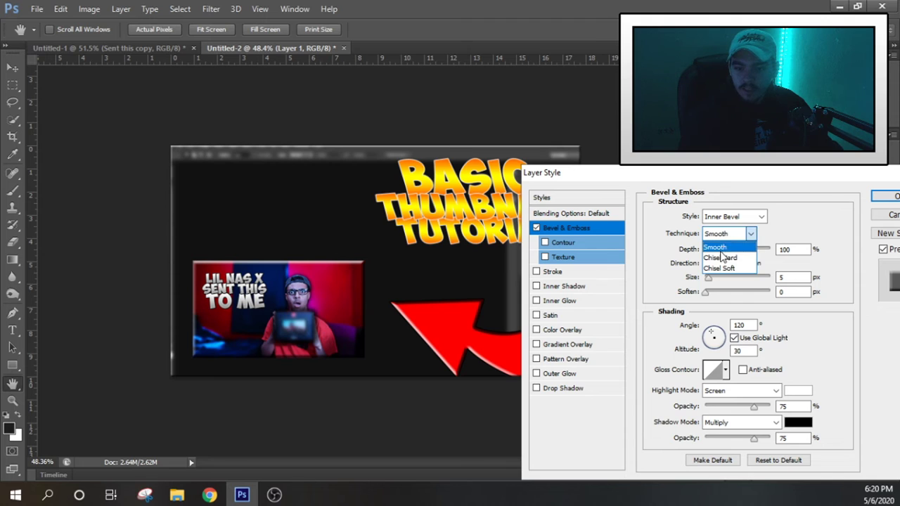
{"action": "left_click", "coordinate": [721, 250]}
{"action": "key", "text": "Tab"}
{"action": "left_click_drag", "start_coordinate": [728, 252], "coordinate": [743, 251]}
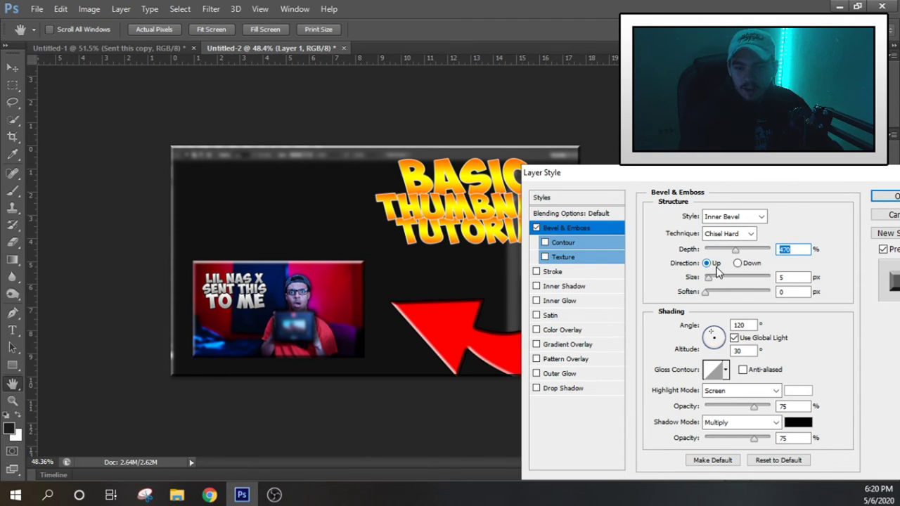
Set the bevel's size to 16 px, soften it to about 14 px, and apply the layer style
{"action": "left_click_drag", "start_coordinate": [709, 282], "coordinate": [714, 282]}
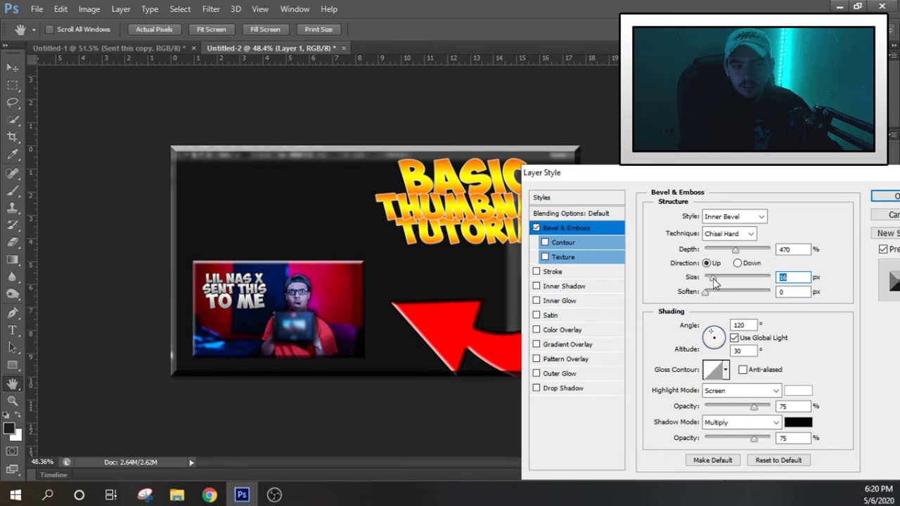
{"action": "left_click", "coordinate": [748, 291]}
{"action": "left_click_drag", "start_coordinate": [751, 294], "coordinate": [778, 298]}
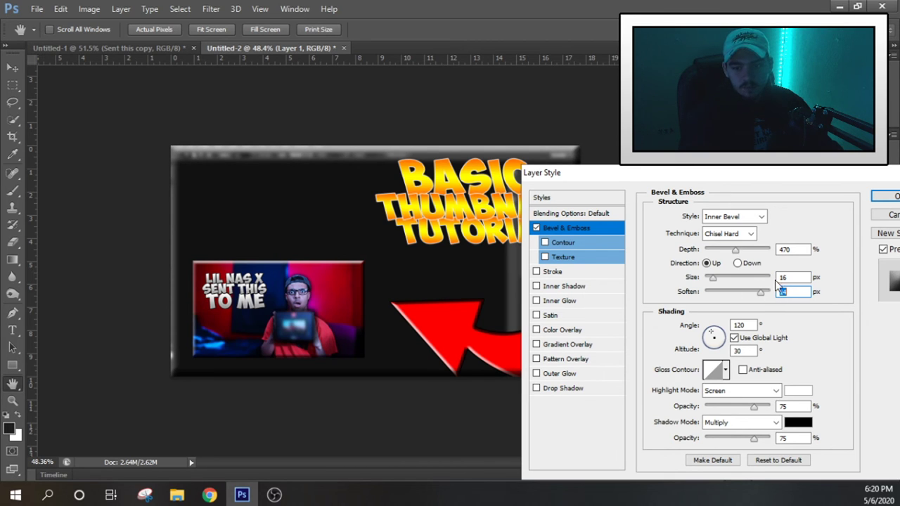
{"action": "left_click", "coordinate": [884, 196]}
{"action": "key", "text": "v"}
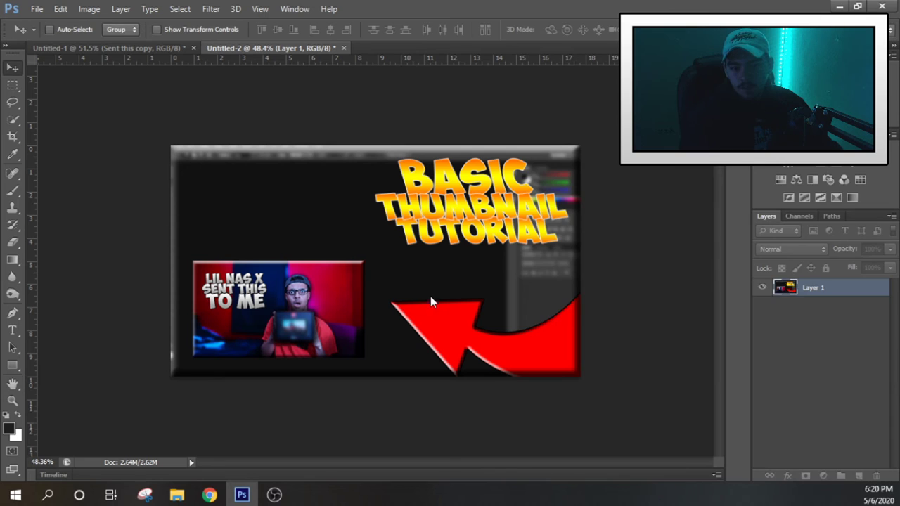
{"action": "scroll", "coordinate": [424, 283], "scroll_direction": "down", "scroll_amount": 2}
{"action": "scroll", "coordinate": [422, 280], "scroll_direction": "up", "scroll_amount": 3}
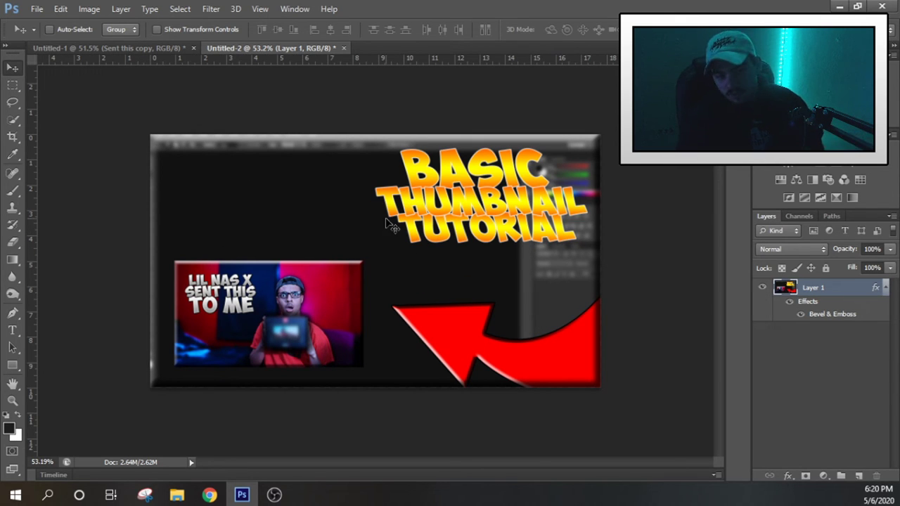
Switch to Chrome, pick the green HipWallpaper sunburst from the thumbnail background images, and paste it into the Photoshop document as a new layer
{"action": "left_click", "coordinate": [213, 493]}
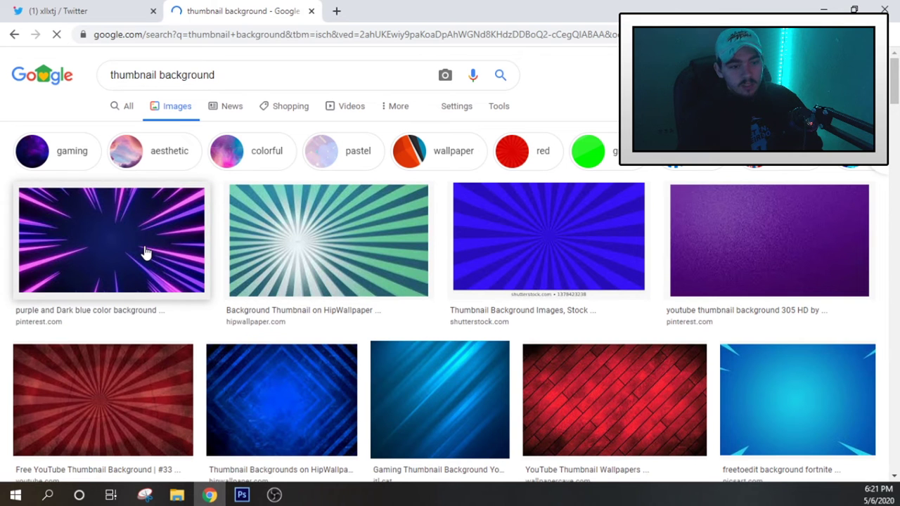
{"action": "left_click", "coordinate": [145, 253]}
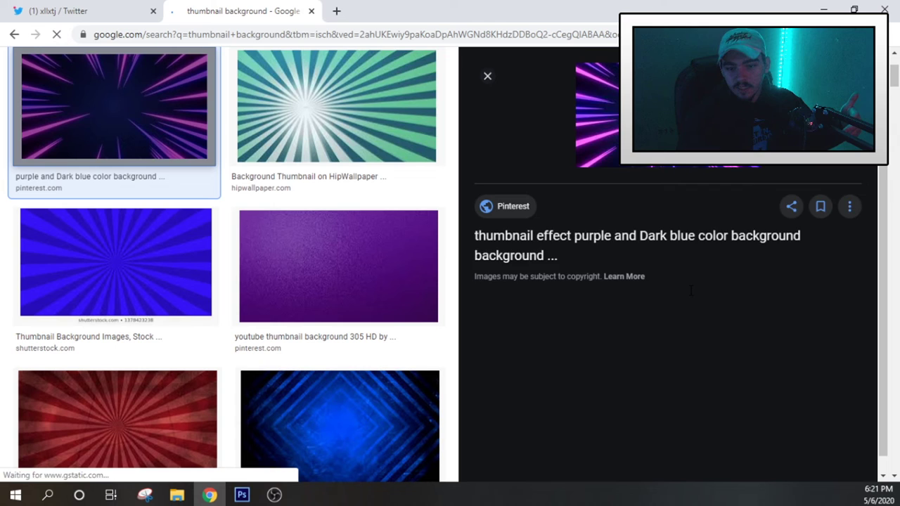
{"action": "left_click", "coordinate": [380, 134]}
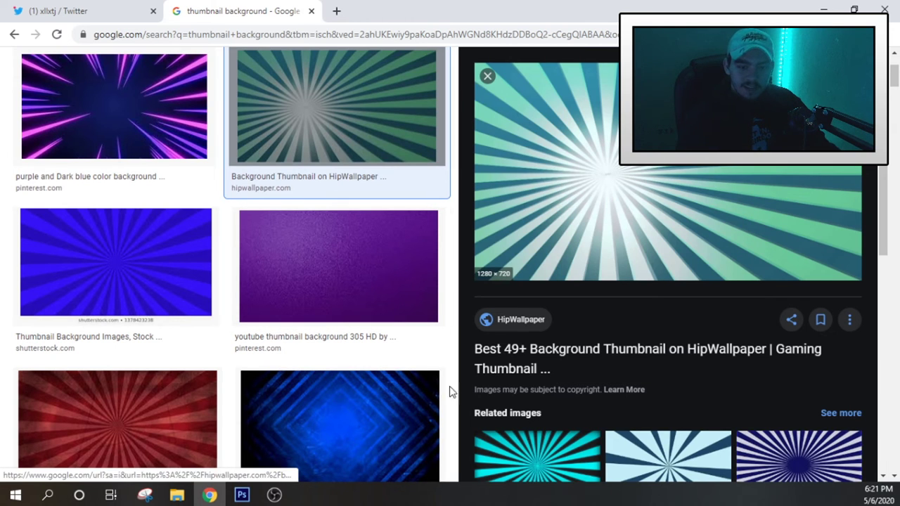
{"action": "left_click", "coordinate": [242, 495]}
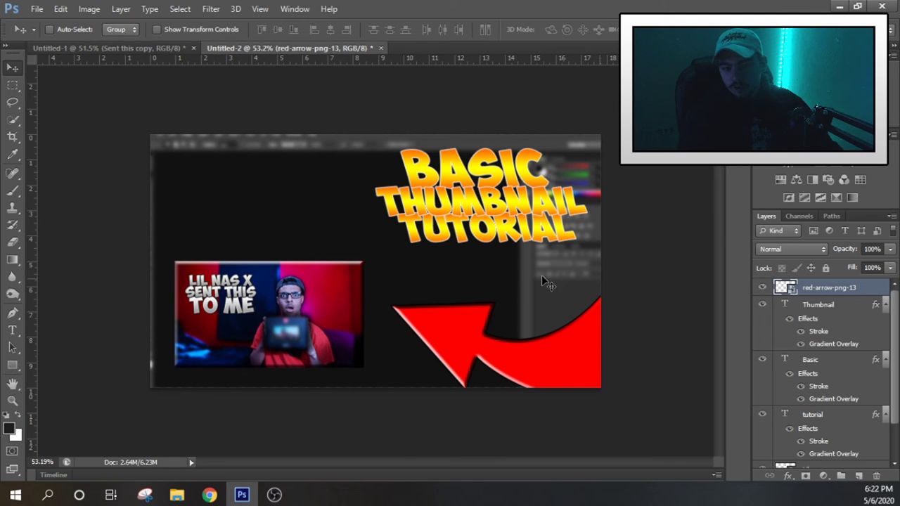
{"action": "key", "text": "ctrl+v"}
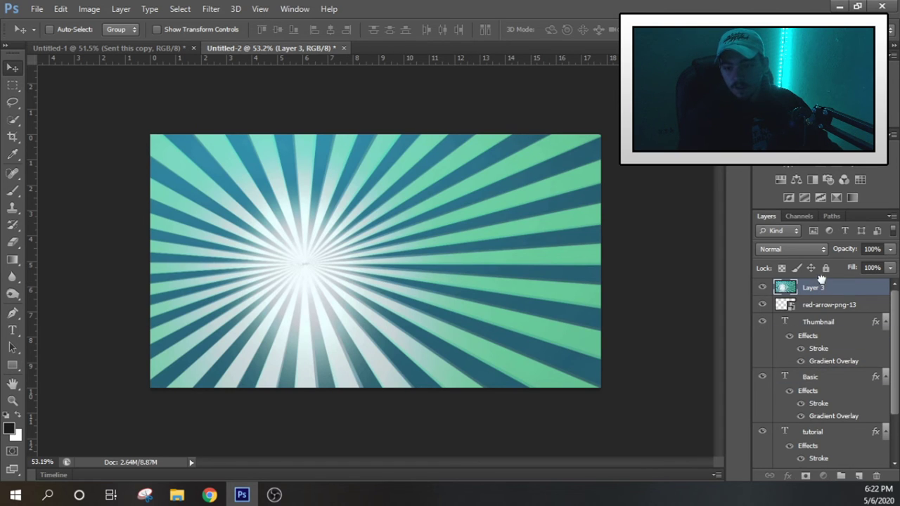
Set the sunburst layer's blend mode to Overlay and move it directly below the Lilnasx layer
{"action": "left_click", "coordinate": [794, 250]}
{"action": "left_click", "coordinate": [780, 160]}
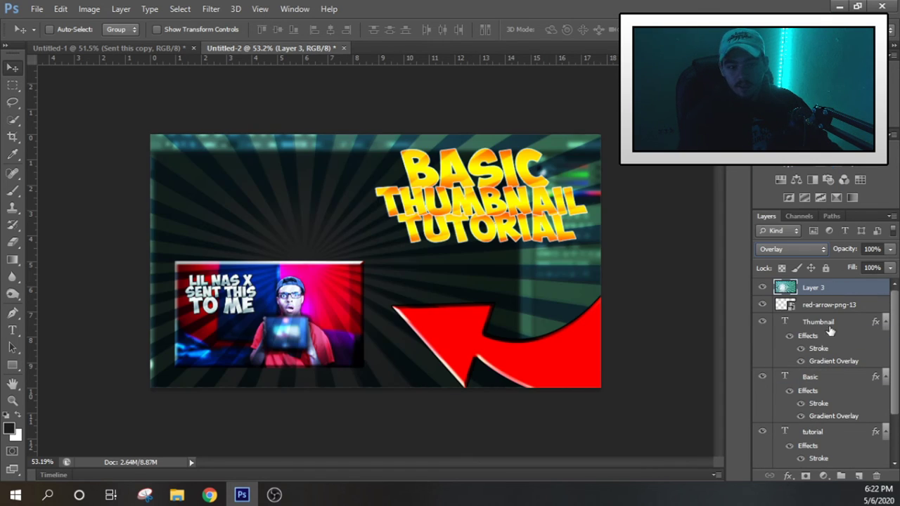
{"action": "left_click_drag", "start_coordinate": [814, 298], "coordinate": [830, 434]}
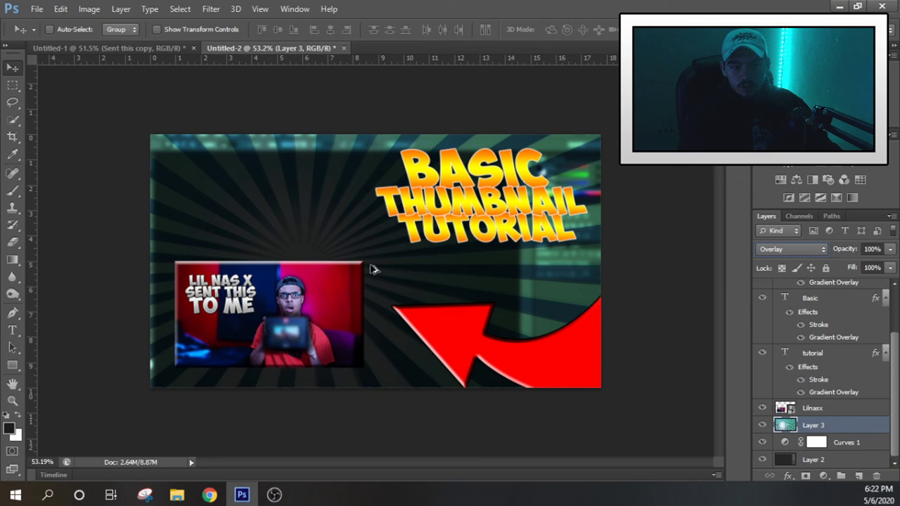
Lower the opacity of the sunburst layer to 46%
{"action": "left_click", "coordinate": [890, 249]}
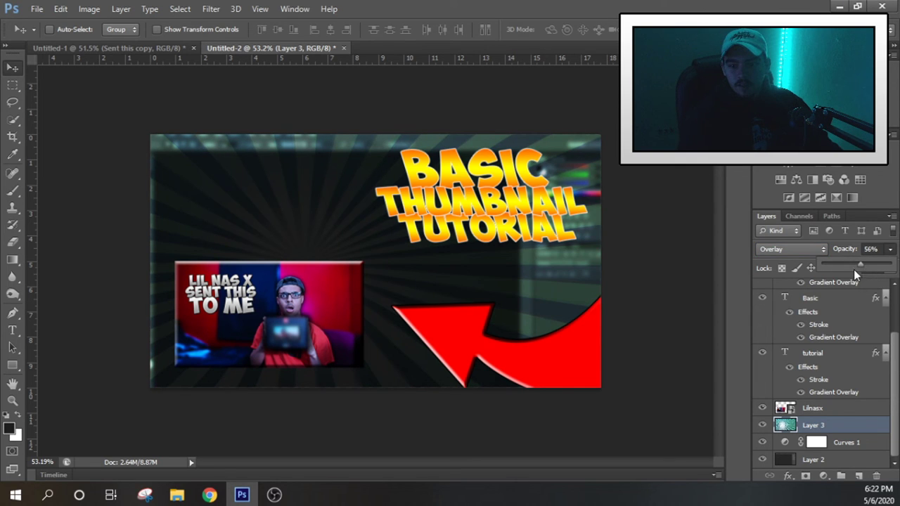
{"action": "scroll", "coordinate": [346, 314], "scroll_direction": "down", "scroll_amount": 3}
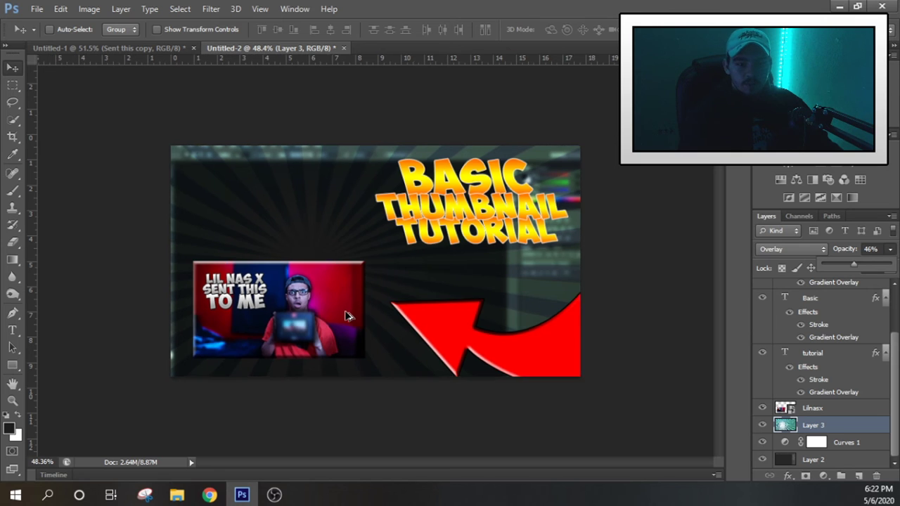
{"action": "scroll", "coordinate": [354, 315], "scroll_direction": "up", "scroll_amount": 4}
Select every layer from Layer 2 up to the red arrow, including the sunburst, and merge them into one layer
{"action": "left_click", "coordinate": [846, 460]}
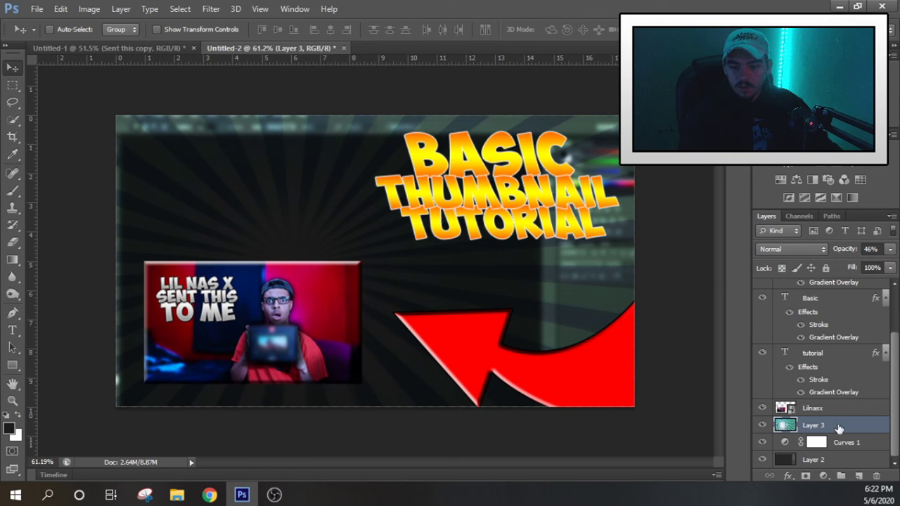
{"action": "scroll", "coordinate": [834, 335], "scroll_direction": "up", "scroll_amount": 2}
{"action": "left_click", "coordinate": [821, 288]}
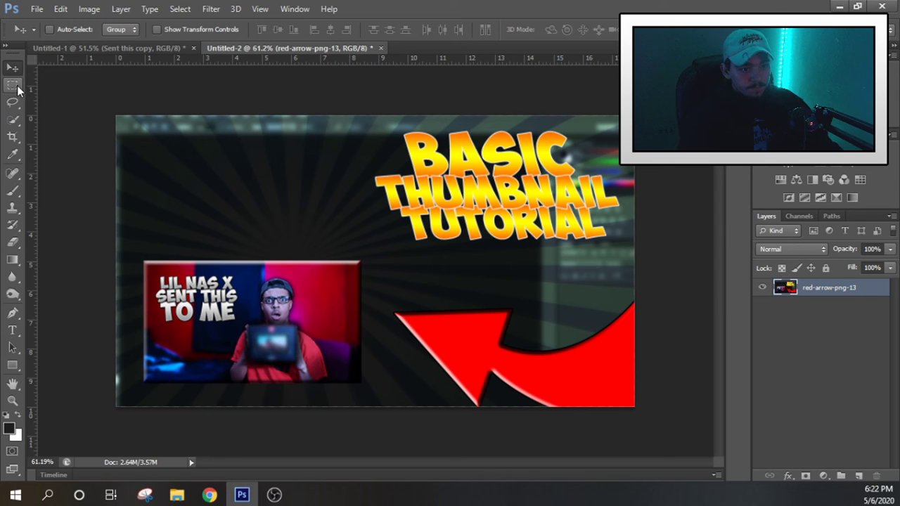
Select the entire canvas with the Rectangular Marquee and copy the merged artwork to a new layer
{"action": "left_click", "coordinate": [14, 85]}
{"action": "key", "text": "ctrl+a"}
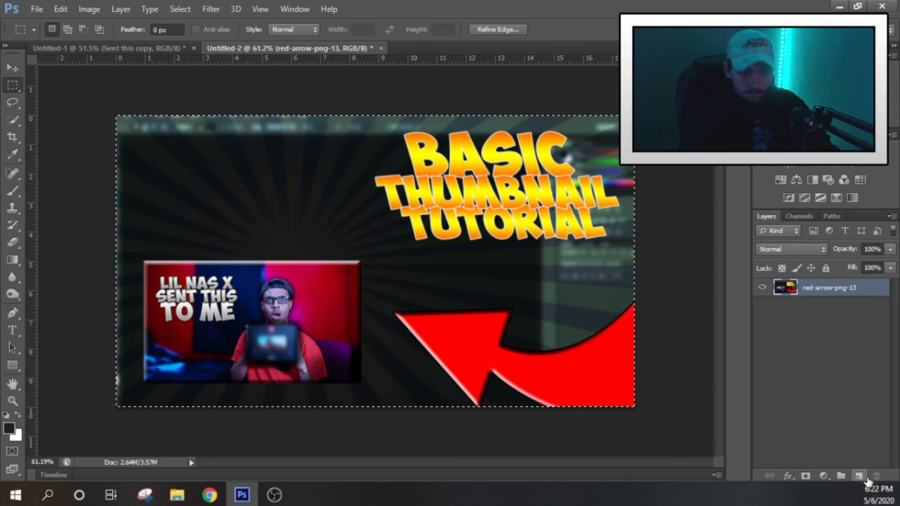
{"action": "key", "text": "ctrl+j"}
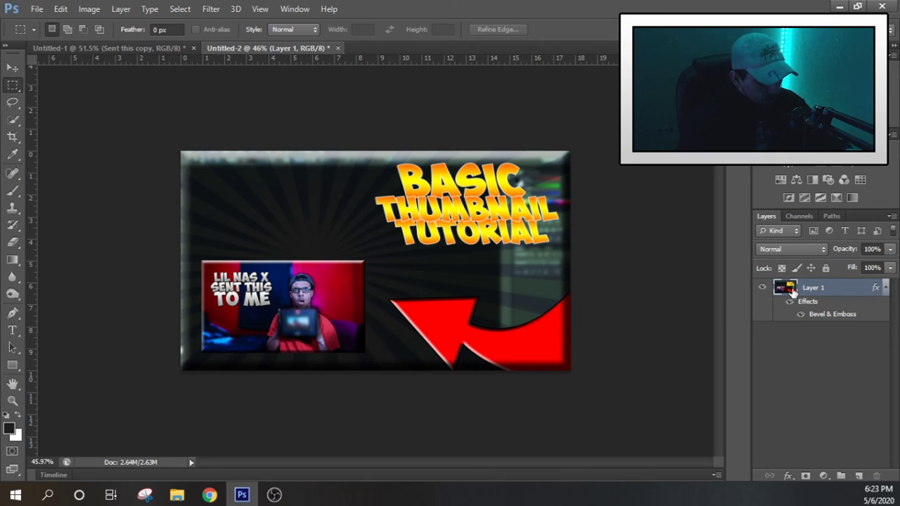
Duplicate the beveled Layer 1 and apply a High Pass filter with a 5.5-pixel radius to the copy
{"action": "left_click_drag", "start_coordinate": [794, 292], "coordinate": [805, 289]}
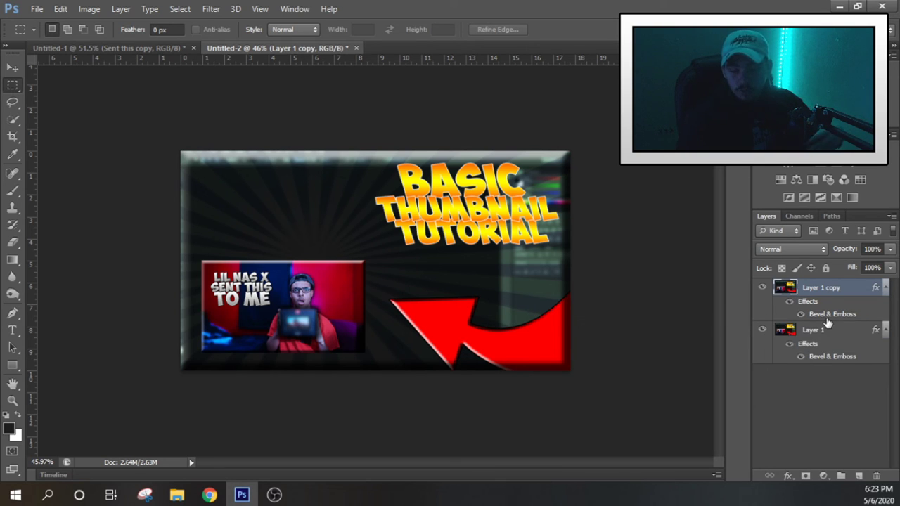
{"action": "left_click", "coordinate": [217, 8]}
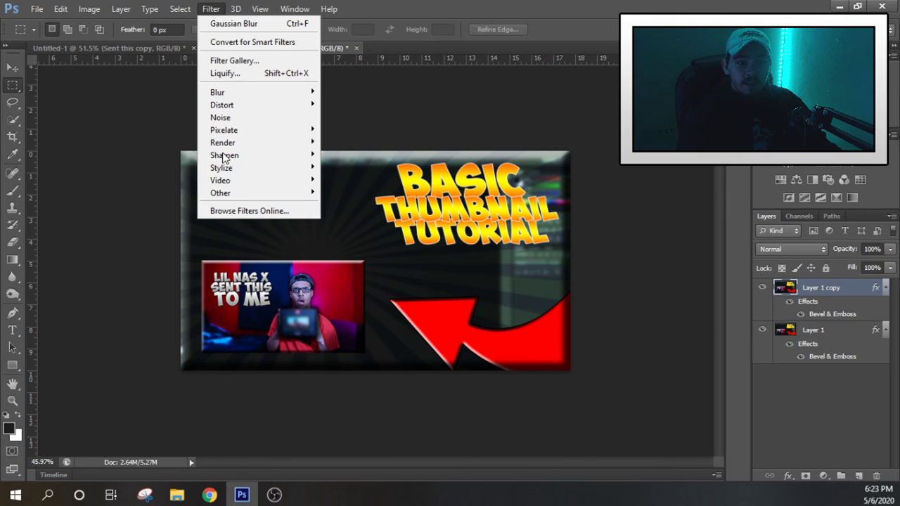
{"action": "mouse_move", "coordinate": [288, 192]}
{"action": "left_click", "coordinate": [347, 205]}
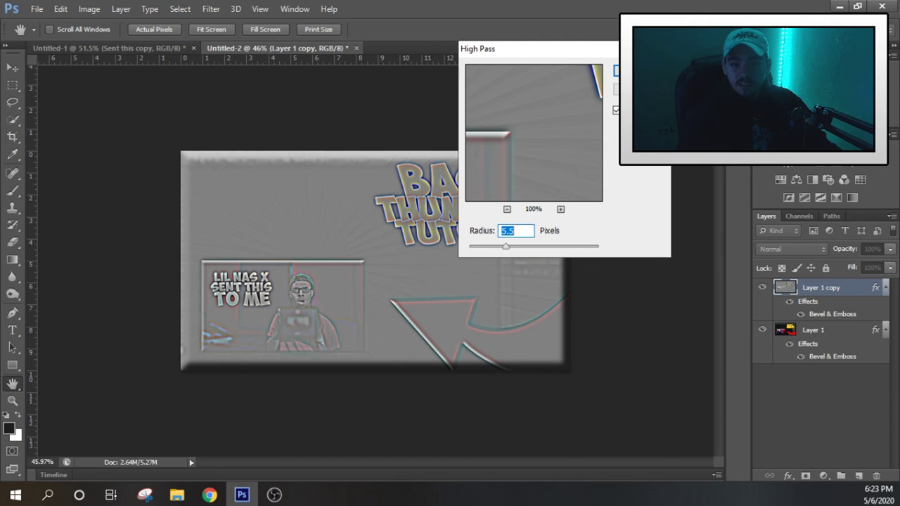
{"action": "key", "text": "Return"}
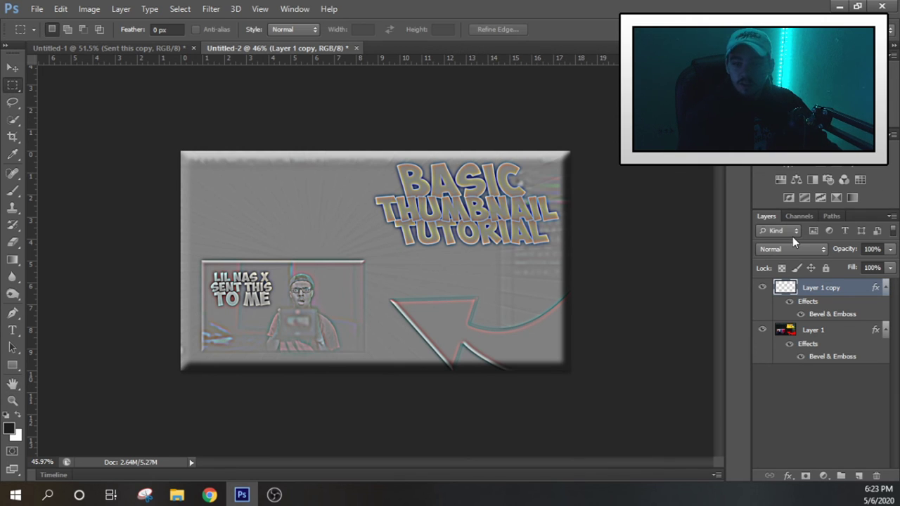
Set the High Pass layer to Overlay, compare the image with and without it, and merge it with Layer 1
{"action": "left_click", "coordinate": [791, 248]}
{"action": "left_click", "coordinate": [773, 158]}
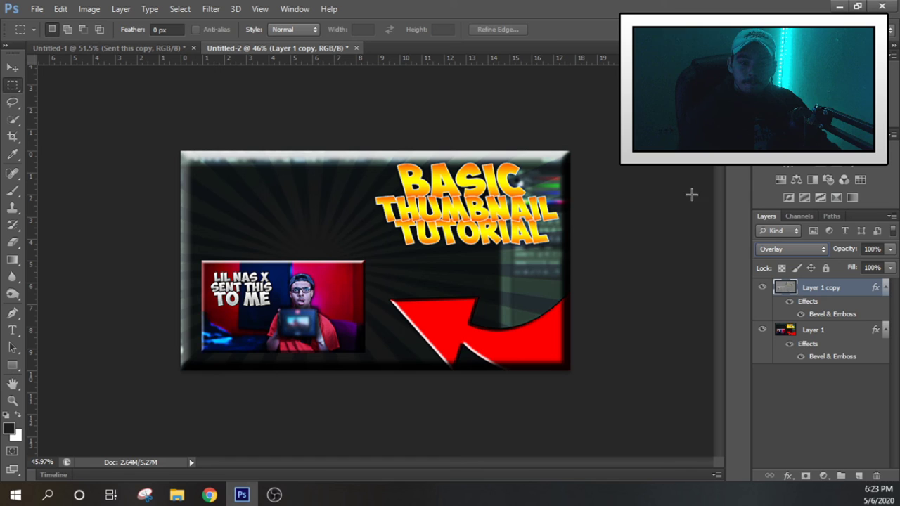
{"action": "left_click", "coordinate": [762, 289]}
{"action": "left_click", "coordinate": [761, 289]}
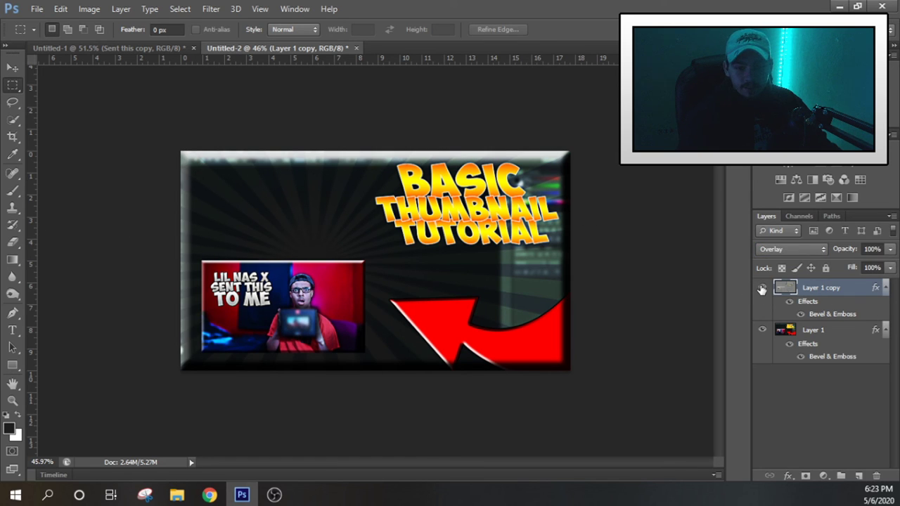
{"action": "left_click", "coordinate": [762, 289]}
{"action": "left_click", "coordinate": [761, 289]}
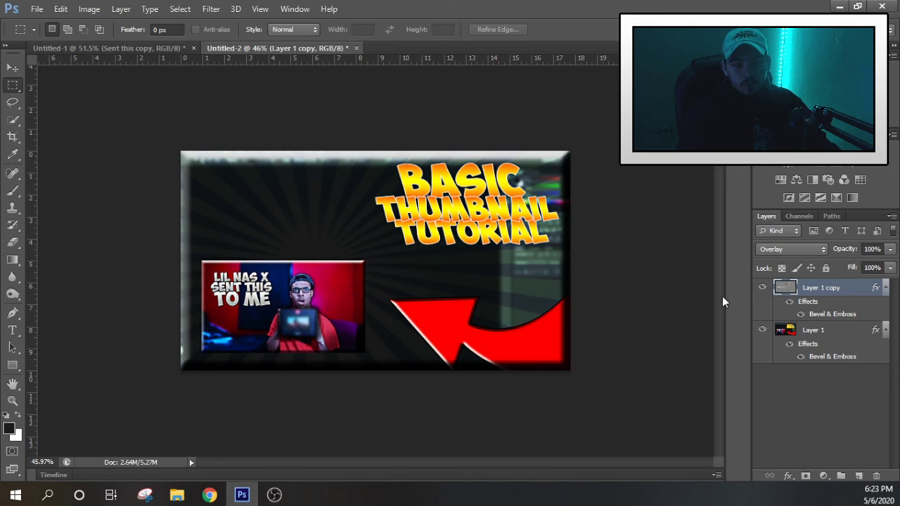
{"action": "left_click", "coordinate": [818, 331], "text": "shift"}
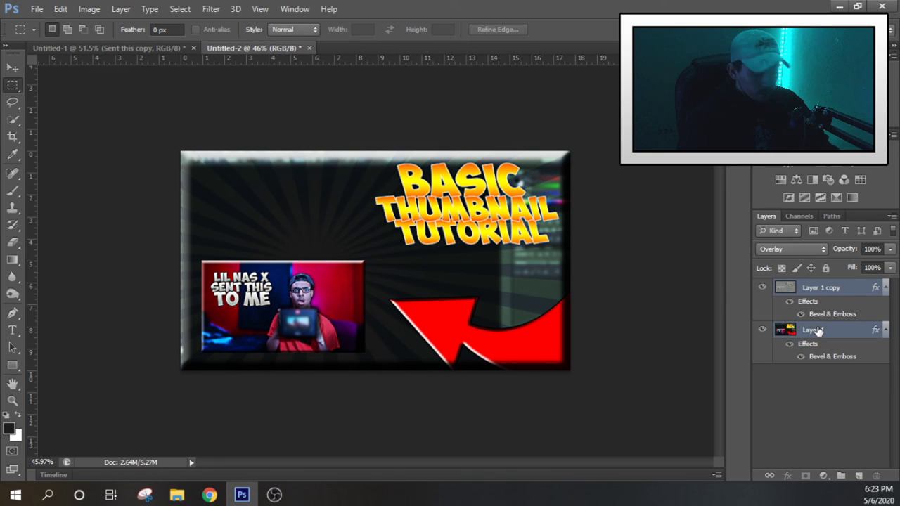
{"action": "key", "text": "ctrl+e"}
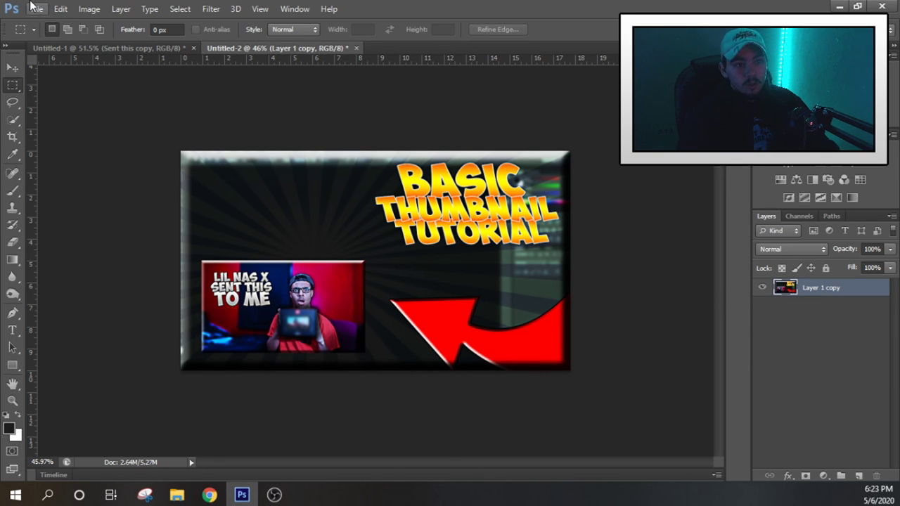
Save the thumbnail to the Desktop as a JPEG named "Basic THumbnail" with Maximum quality 12 and the Baseline ("Standard") format option
{"action": "left_click", "coordinate": [35, 9]}
{"action": "left_click", "coordinate": [44, 167]}
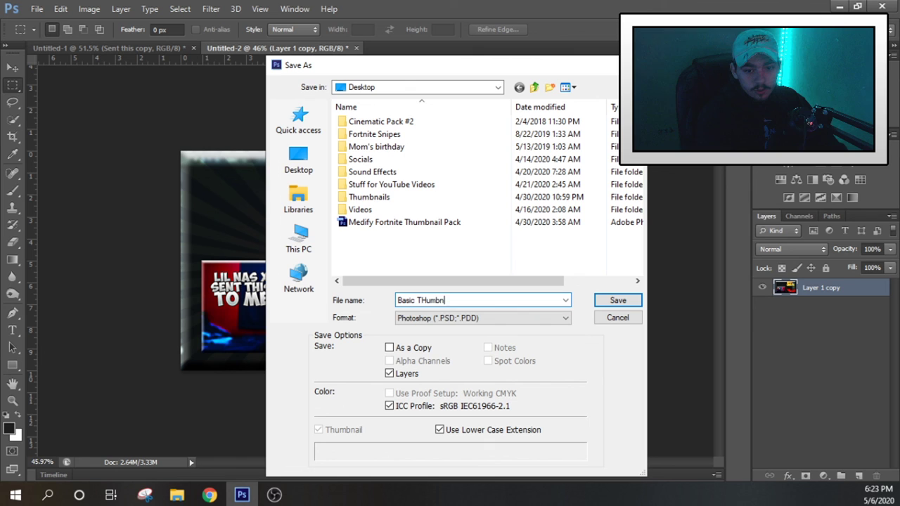
{"action": "left_click", "coordinate": [483, 318]}
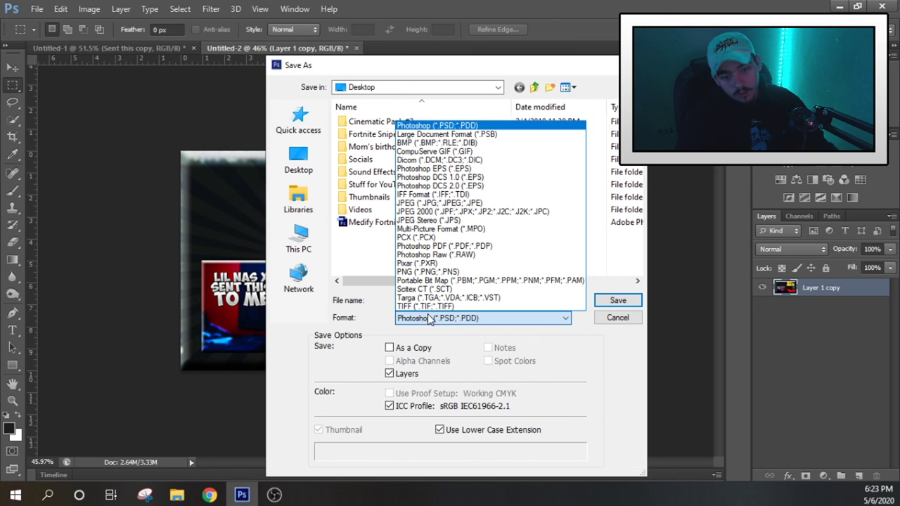
{"action": "left_click", "coordinate": [414, 212]}
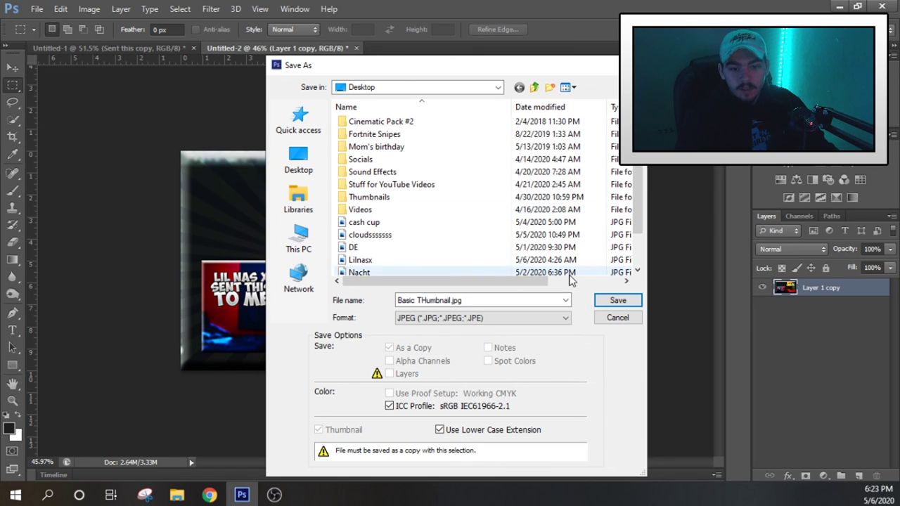
{"action": "left_click", "coordinate": [299, 160]}
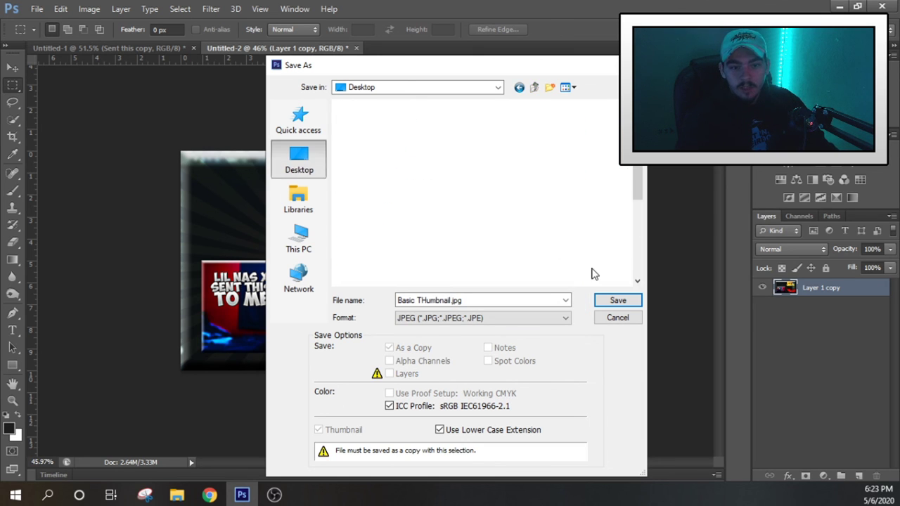
{"action": "left_click", "coordinate": [618, 300]}
{"action": "key", "text": "h"}
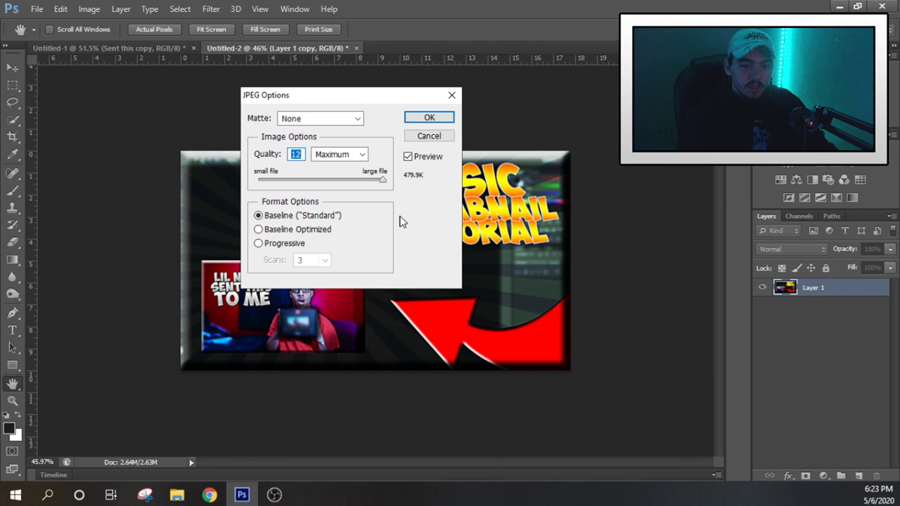
{"action": "left_click", "coordinate": [427, 118]}
{"action": "key", "text": "m"}
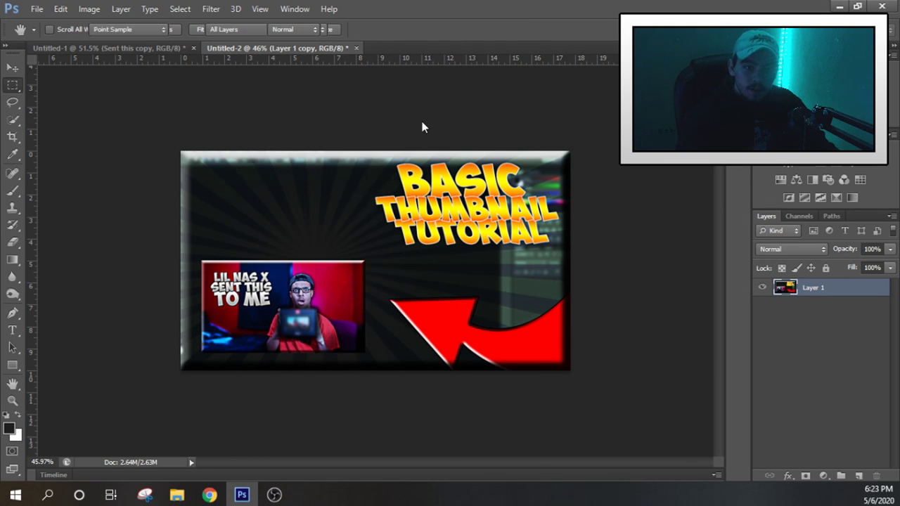